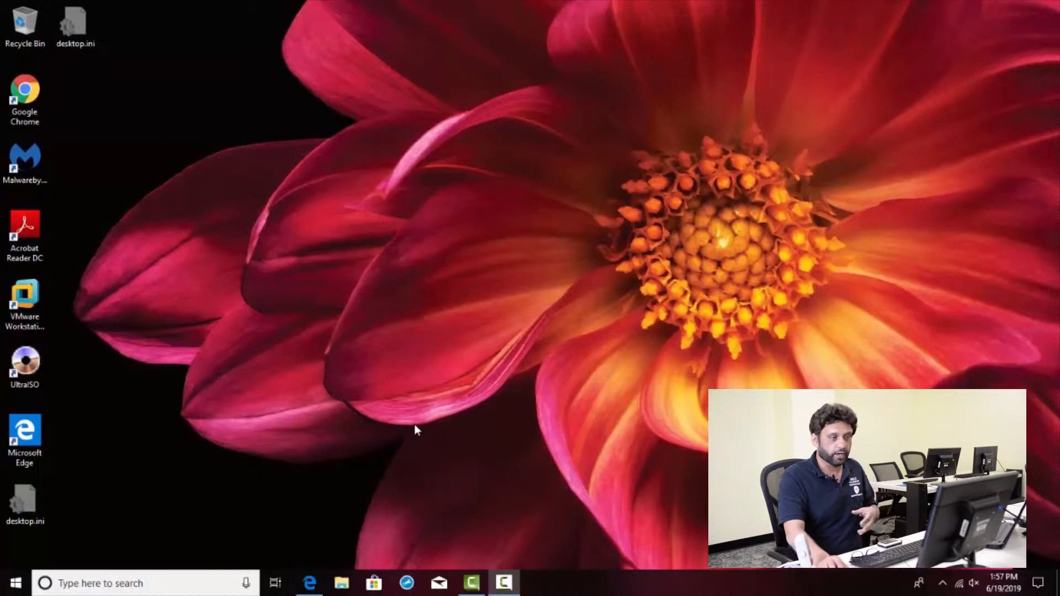
Restore the Edge window with the hosting control panel from the taskbar.
left_click(309, 583)
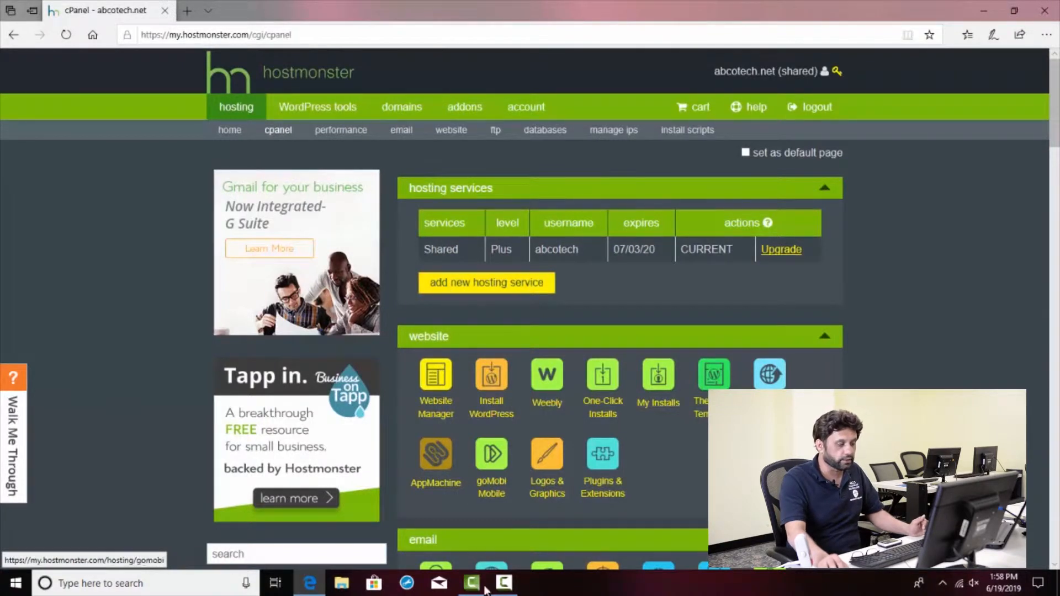
scroll(531, 334, "down", 5)
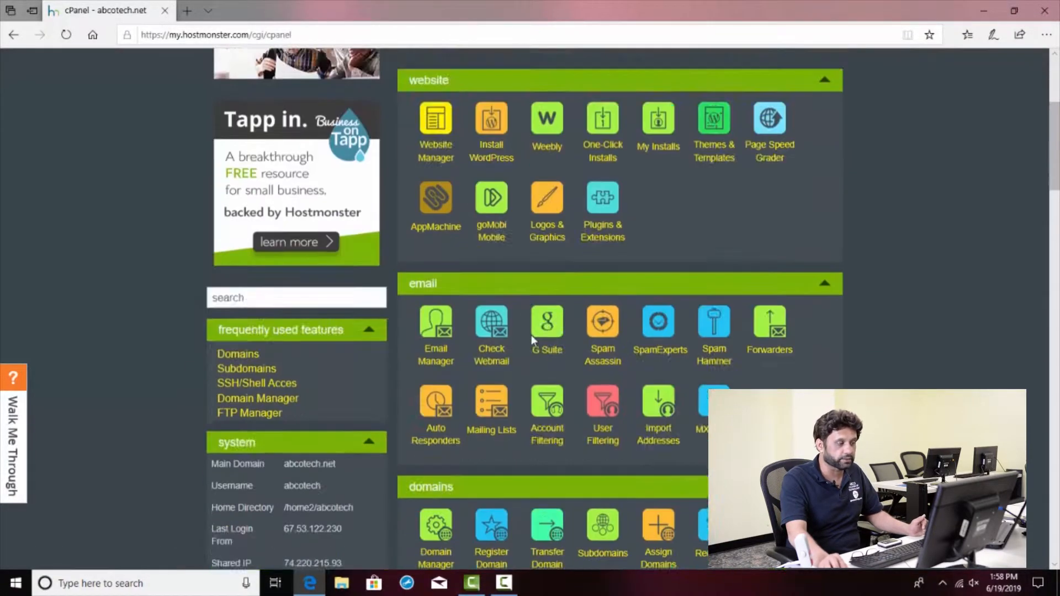
scroll(531, 334, "down", 3)
scroll(531, 334, "down", 5)
scroll(531, 335, "up", 4)
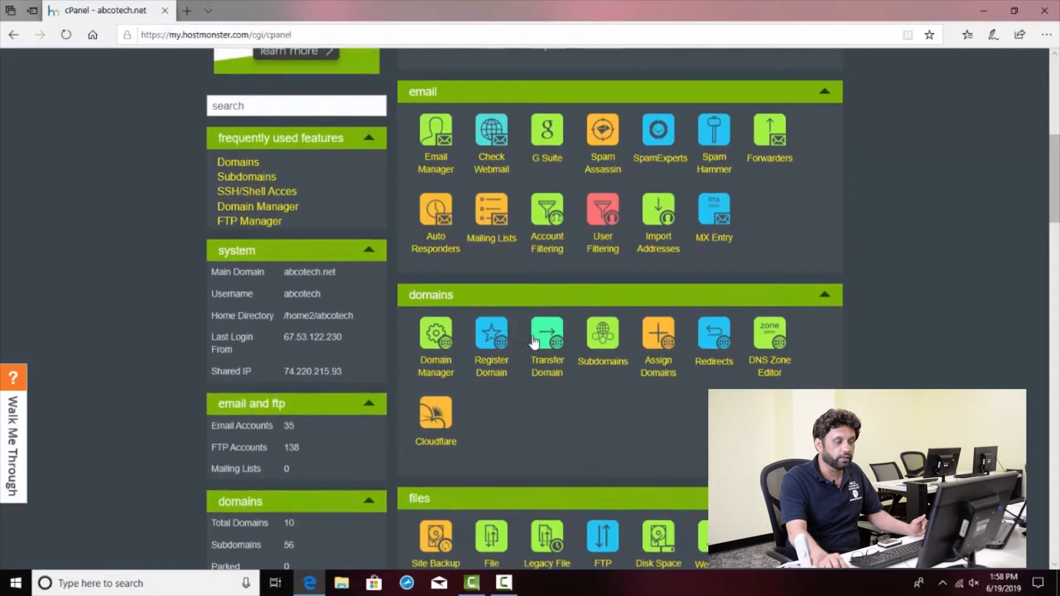
scroll(533, 338, "up", 3)
scroll(533, 339, "up", 5)
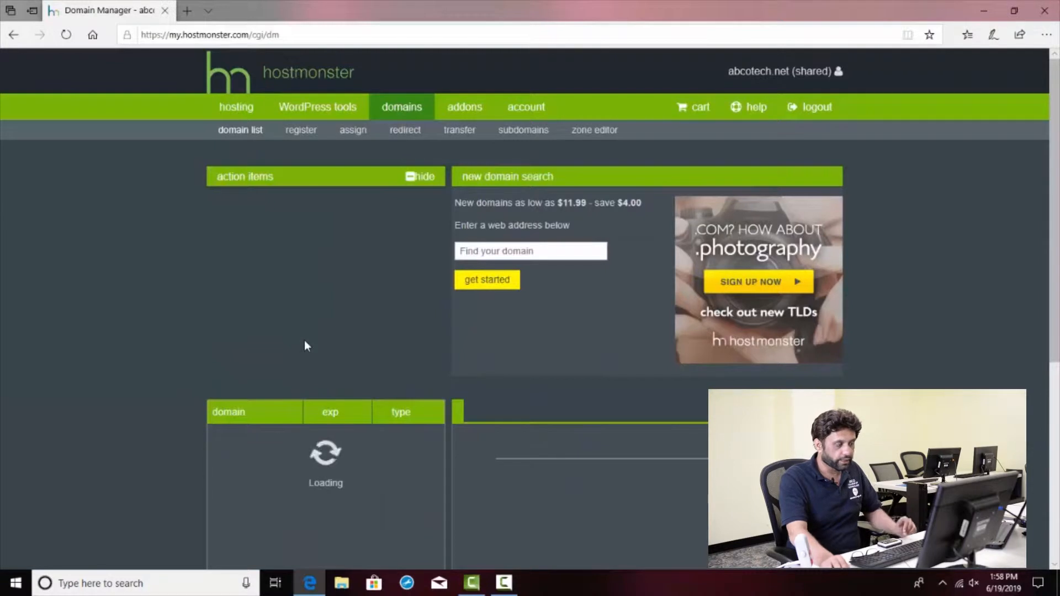
scroll(302, 322, "down", 2)
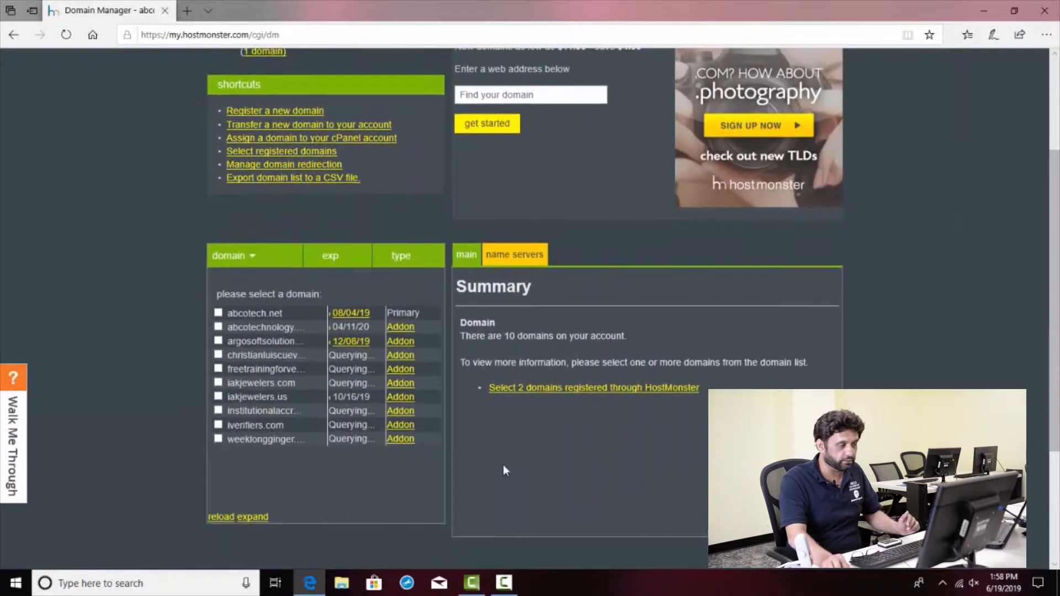
scroll(303, 322, "up", 2)
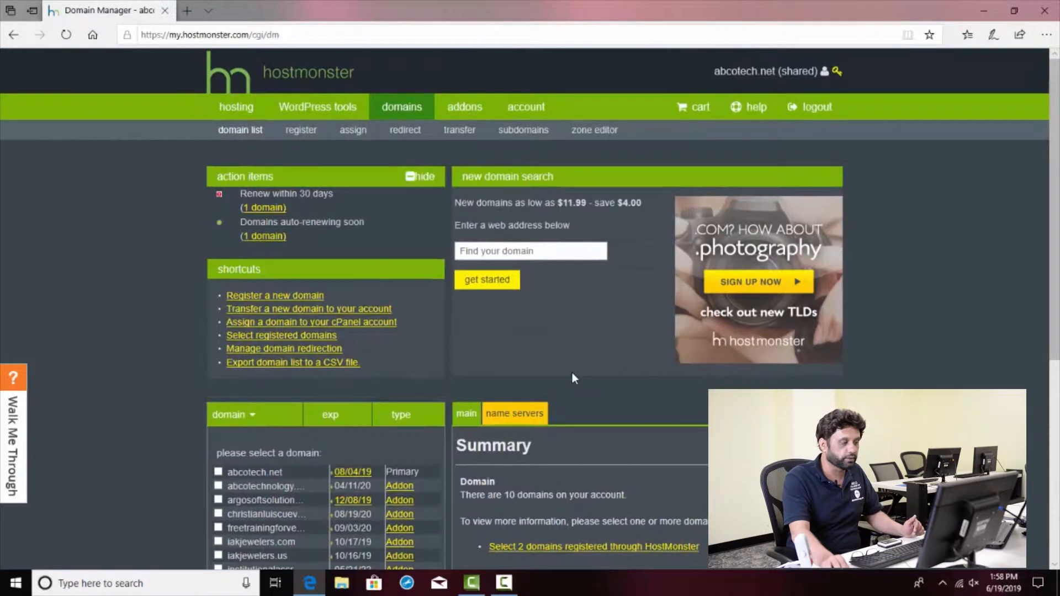
scroll(570, 334, "down", 4)
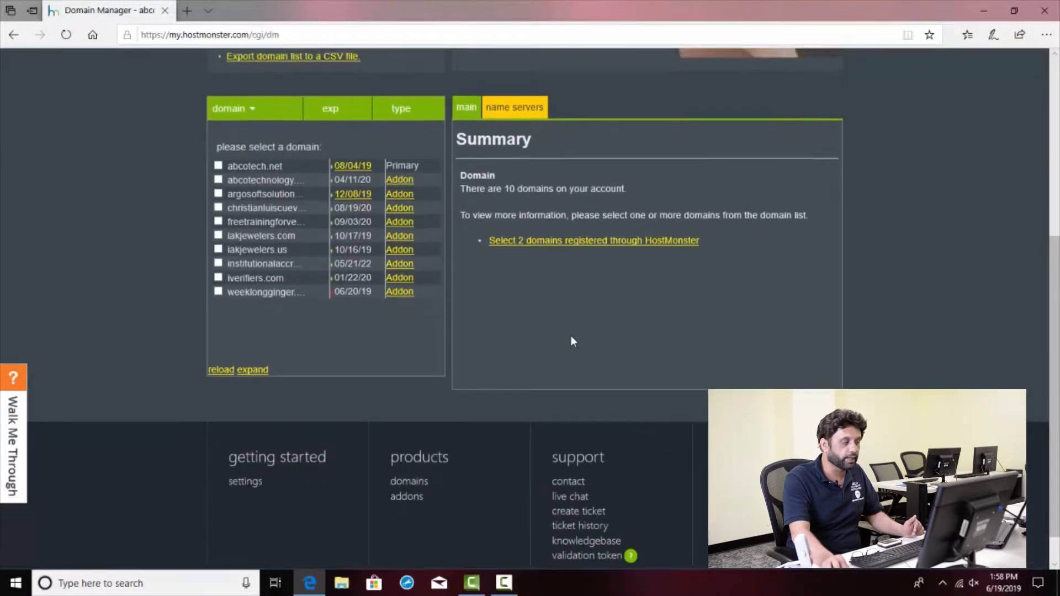
scroll(571, 335, "up", 4)
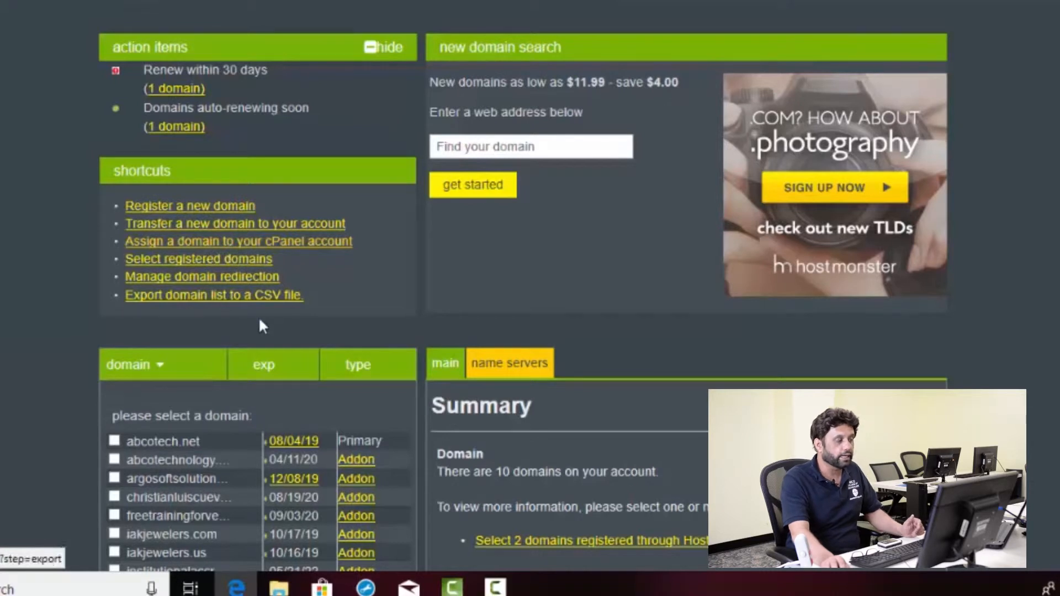
Start the 'Assign a domain to your cPanel account' utility from the Domain Manager shortcuts.
left_click(229, 209)
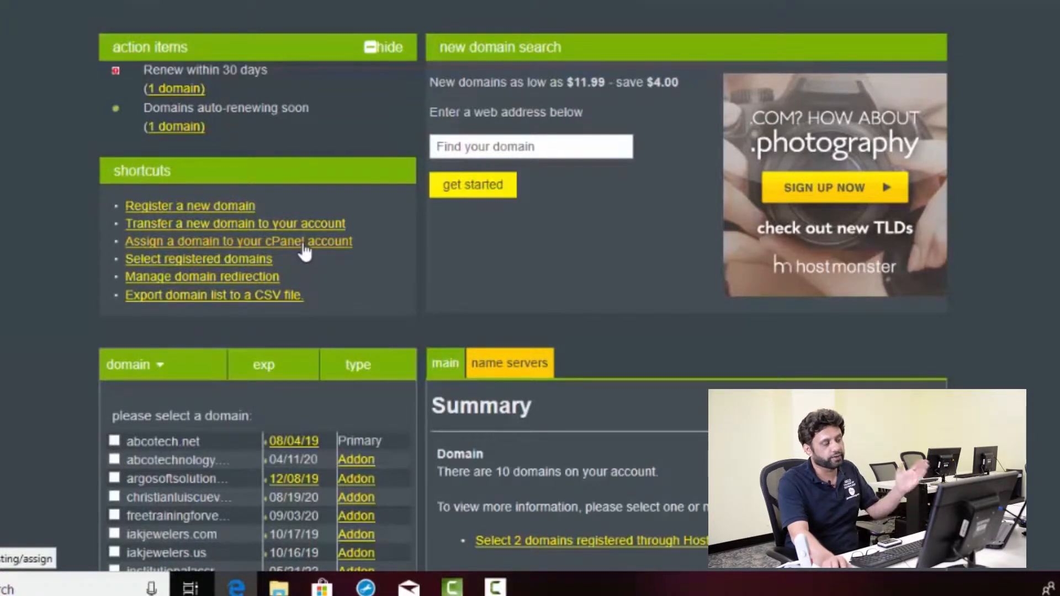
left_click(305, 242)
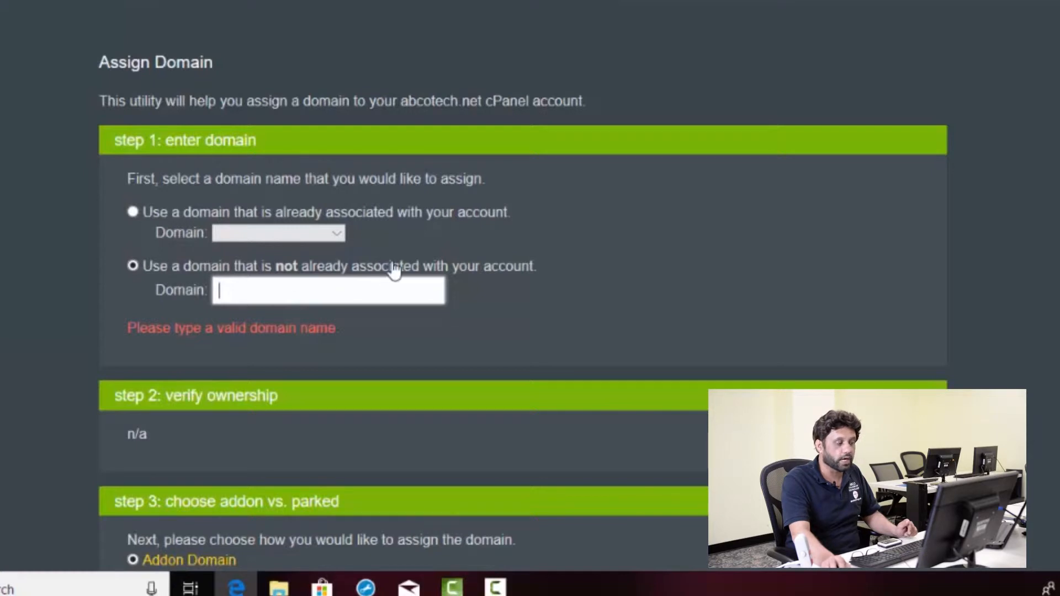
Choose 'not already associated', Parked Domain, enter alumni.abcotech.net and continue to the Subdomains page.
left_click(190, 212)
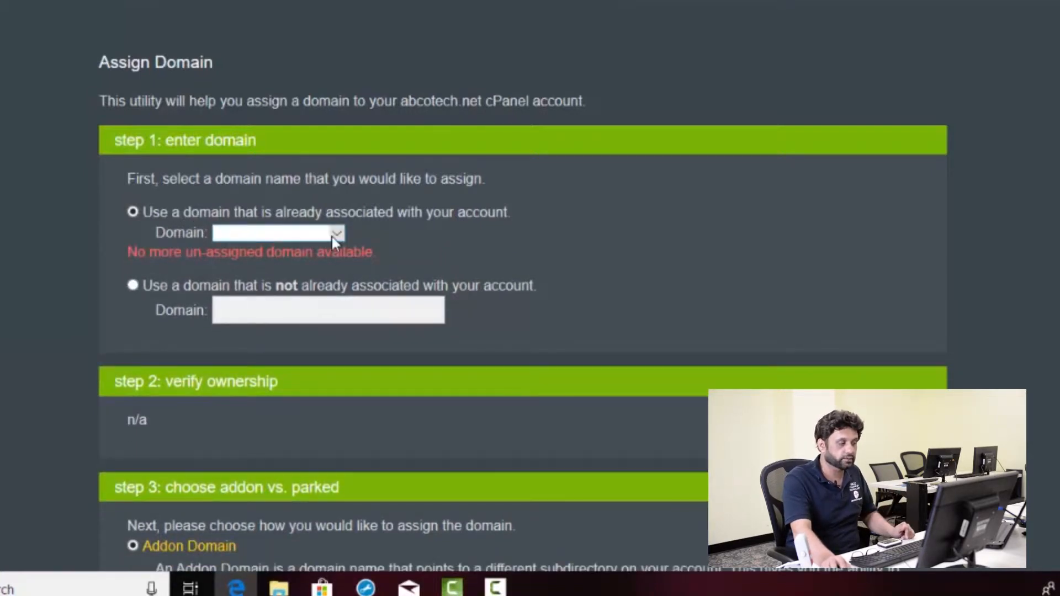
left_click(332, 237)
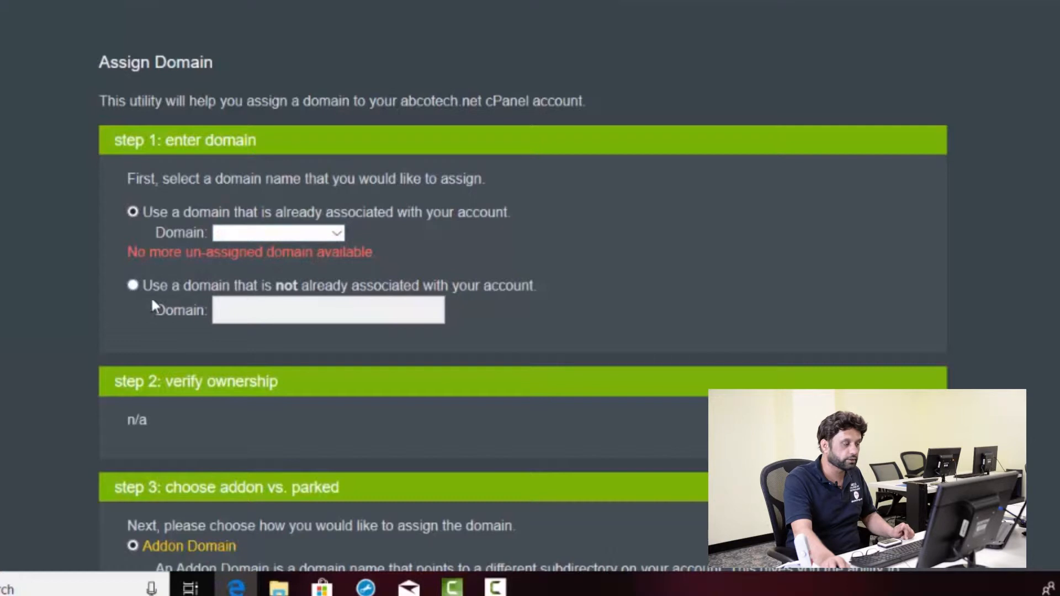
left_click(133, 285)
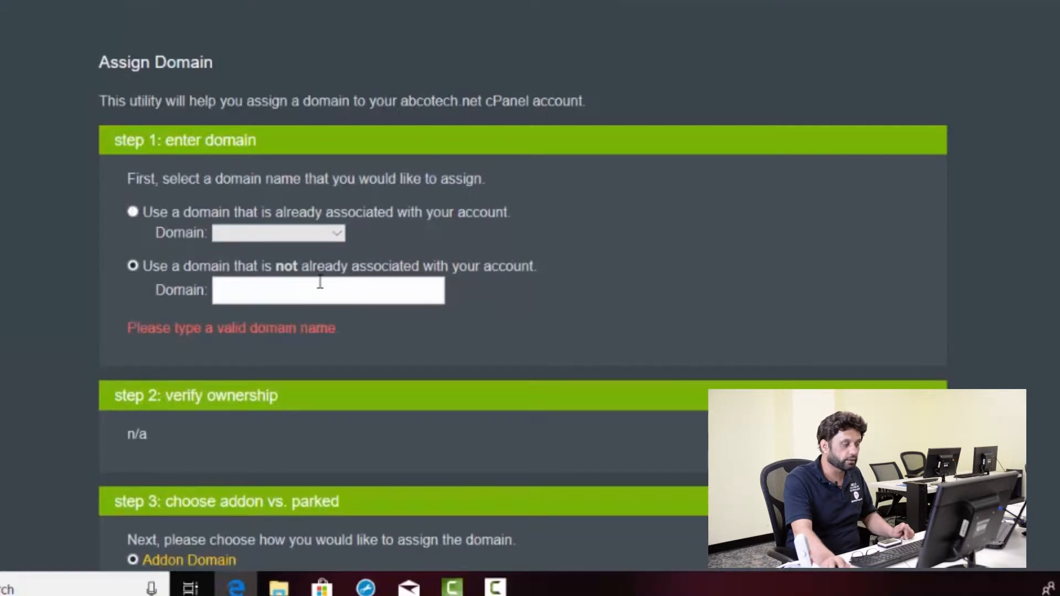
scroll(746, 268, "down", 4)
scroll(746, 268, "down", 4)
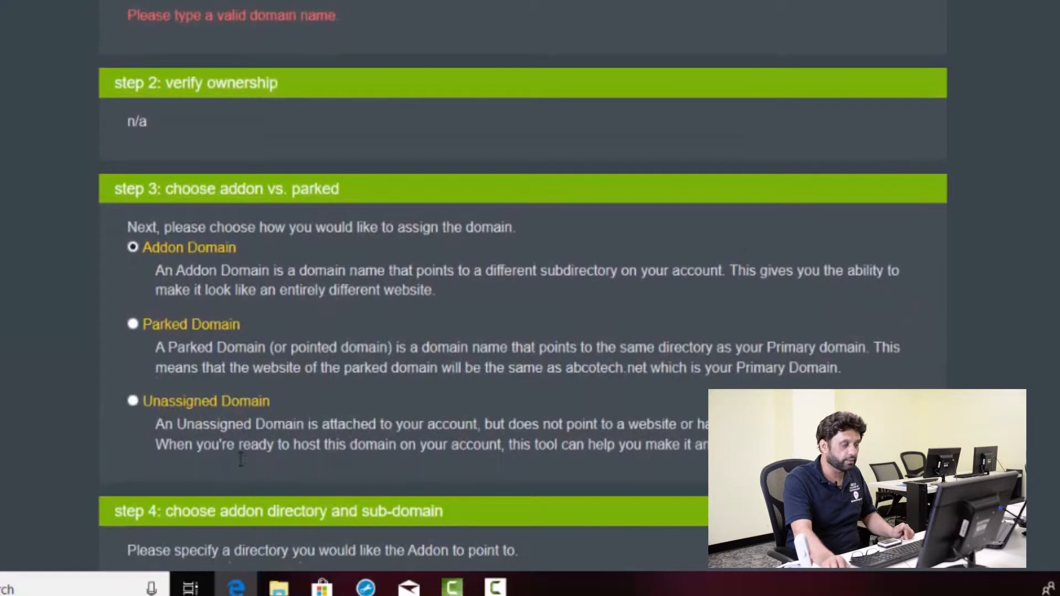
left_click(132, 325)
scroll(338, 374, "up", 2)
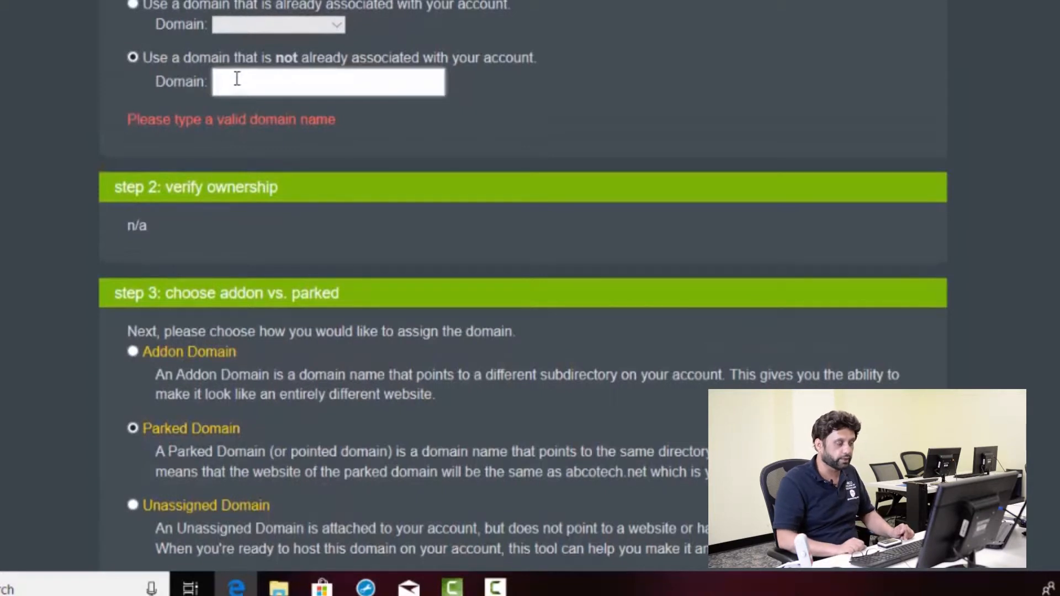
scroll(237, 83, "up", 2)
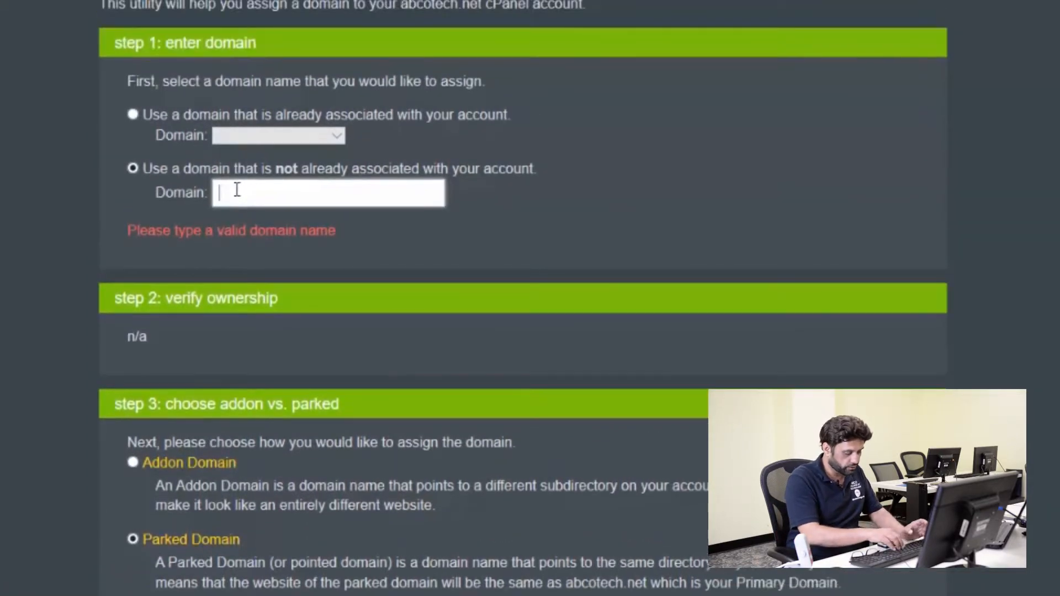
type("alumno")
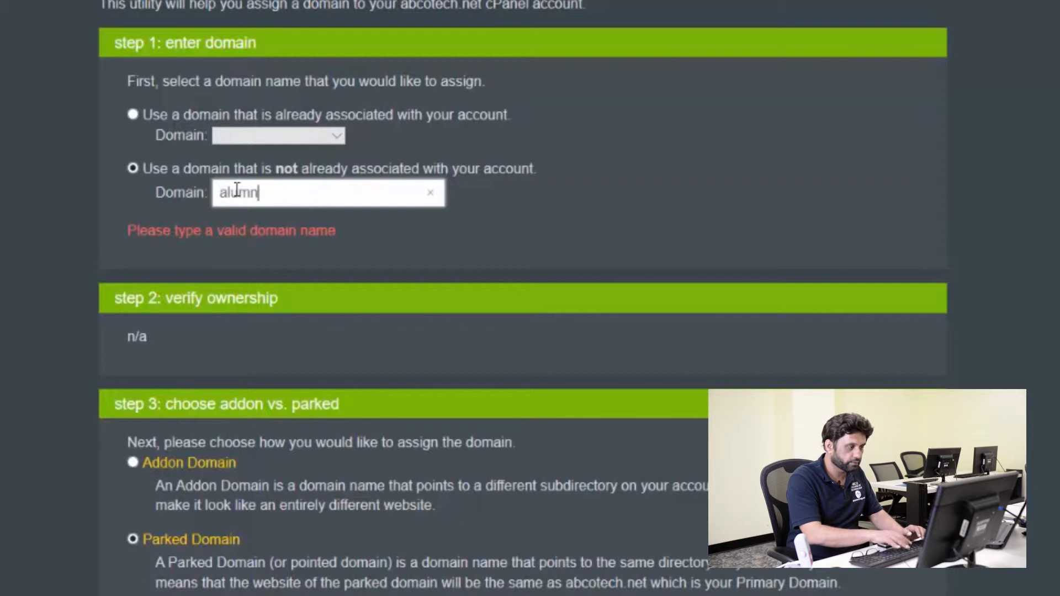
key("BackSpace")
type("i")
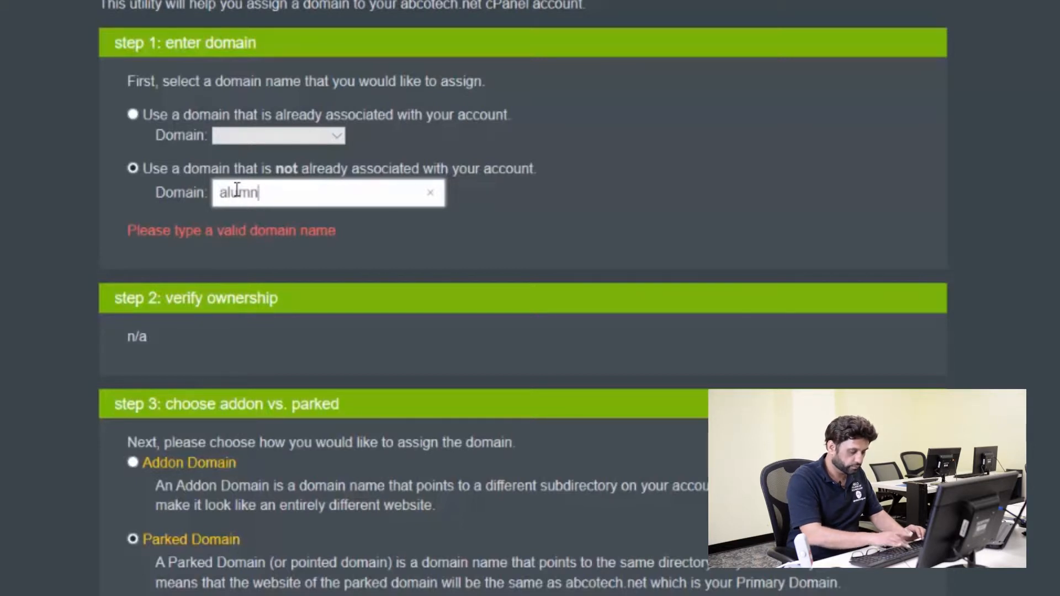
type(".abco")
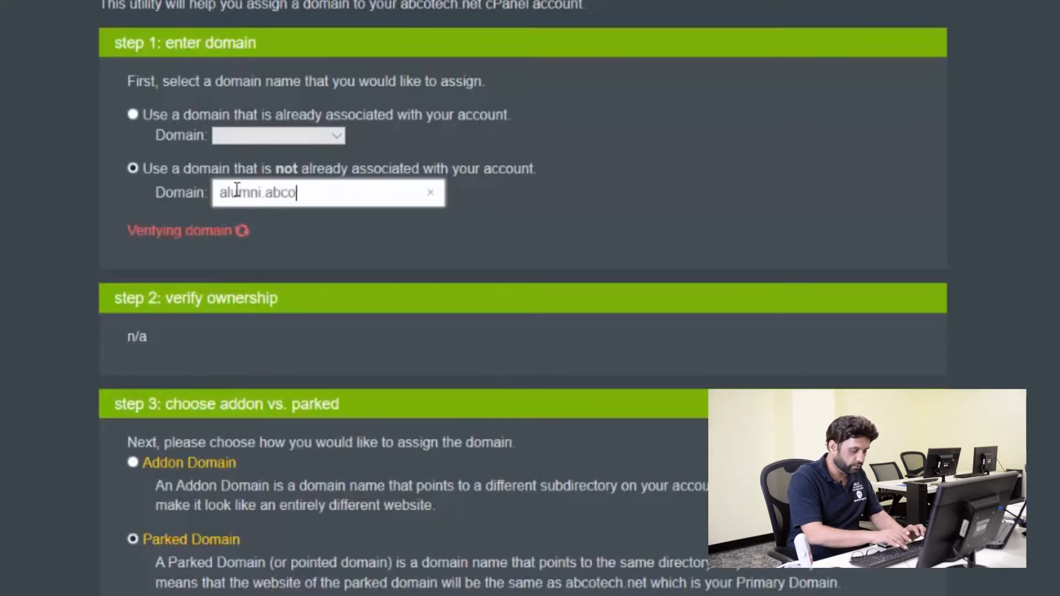
type("te")
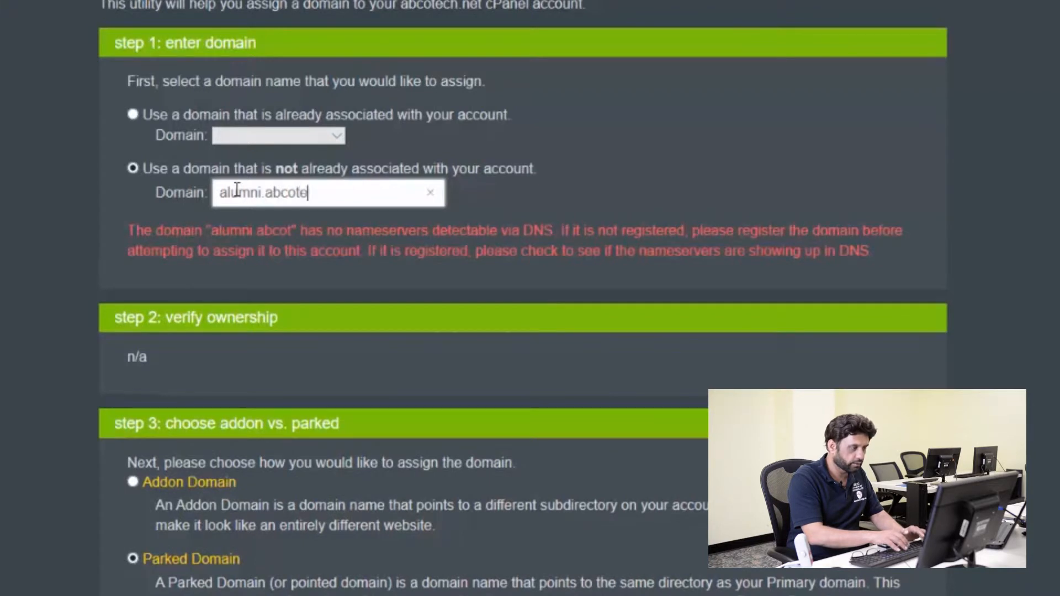
type("ch.")
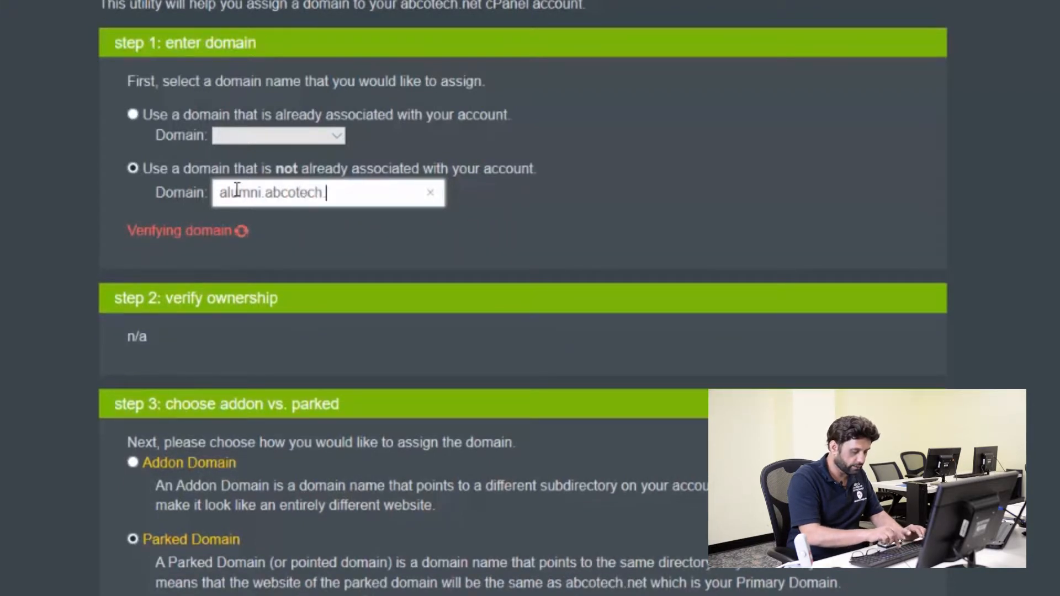
type("net")
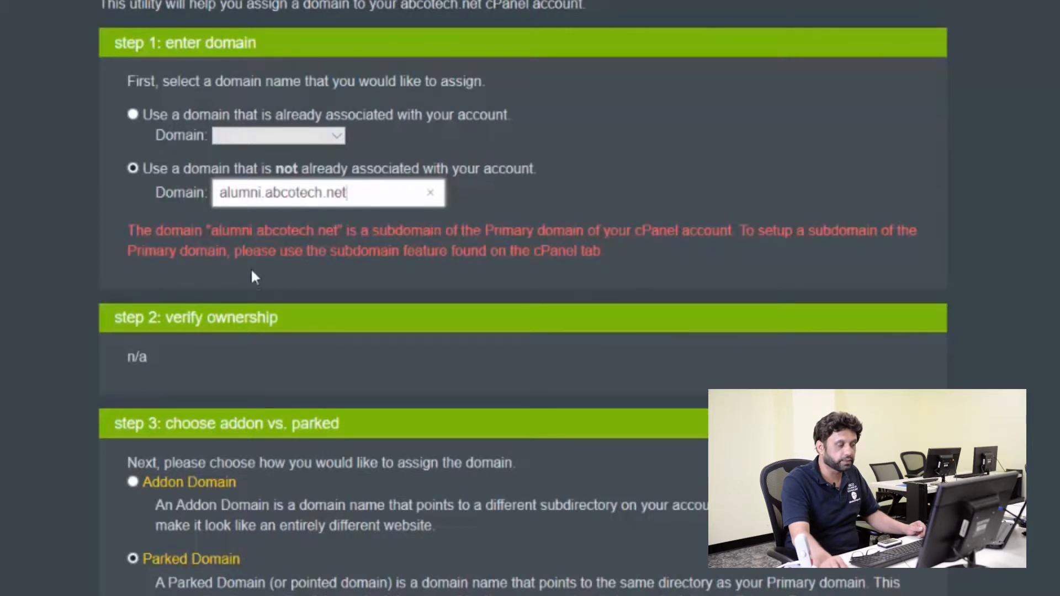
scroll(496, 297, "up", 3)
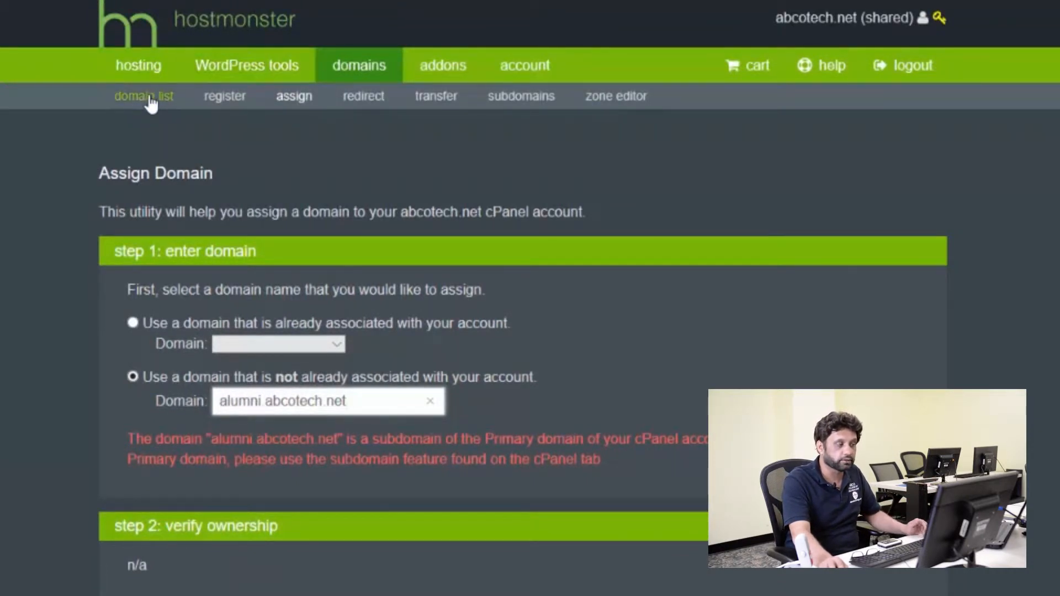
left_click(533, 105)
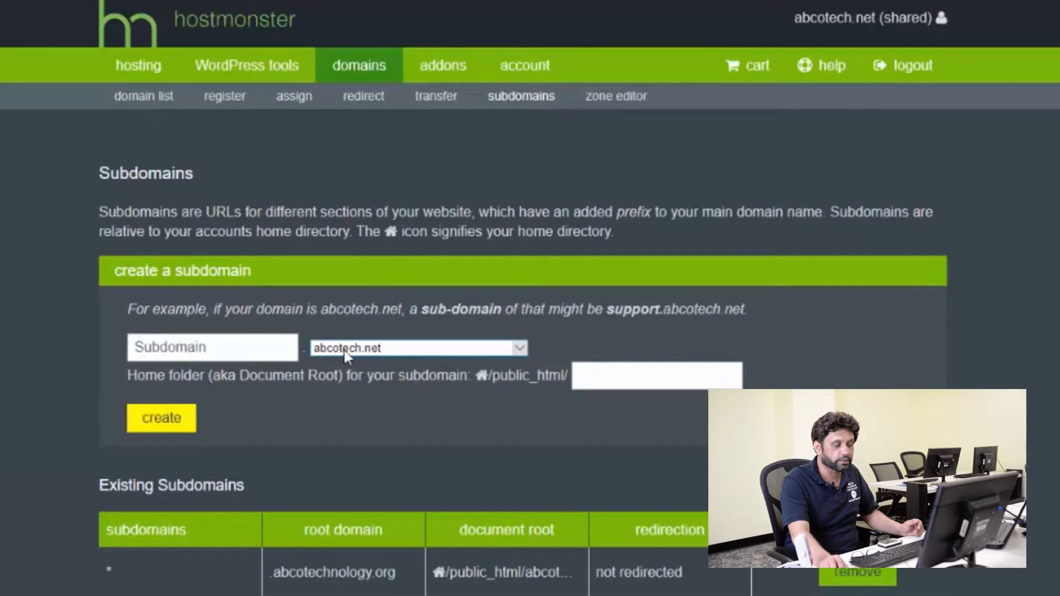
Create subdomain 'alumni' on abcotech.net with document root public_html/alumni.
left_click(180, 346)
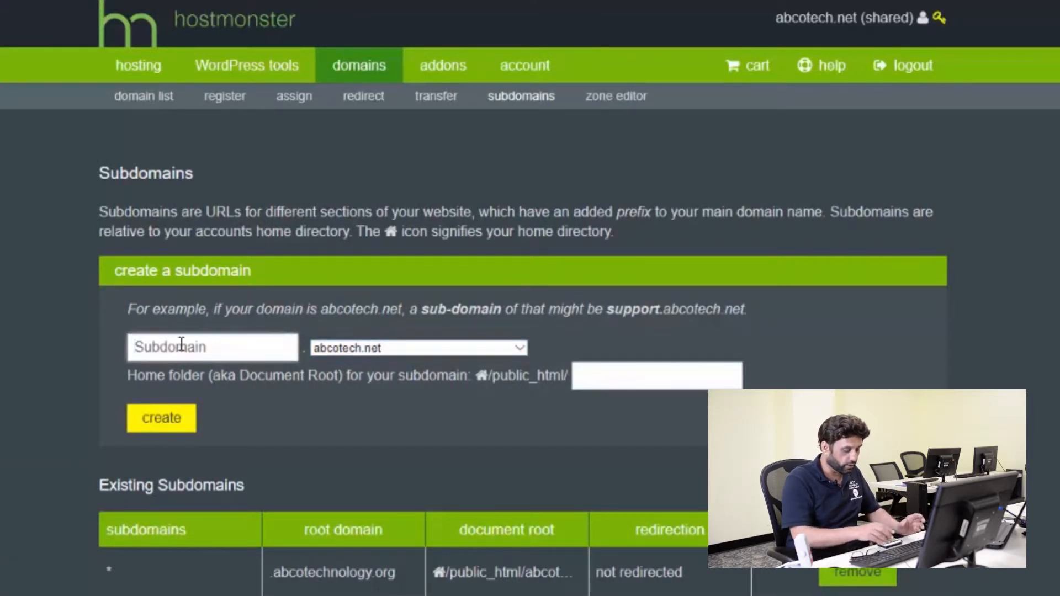
type("a")
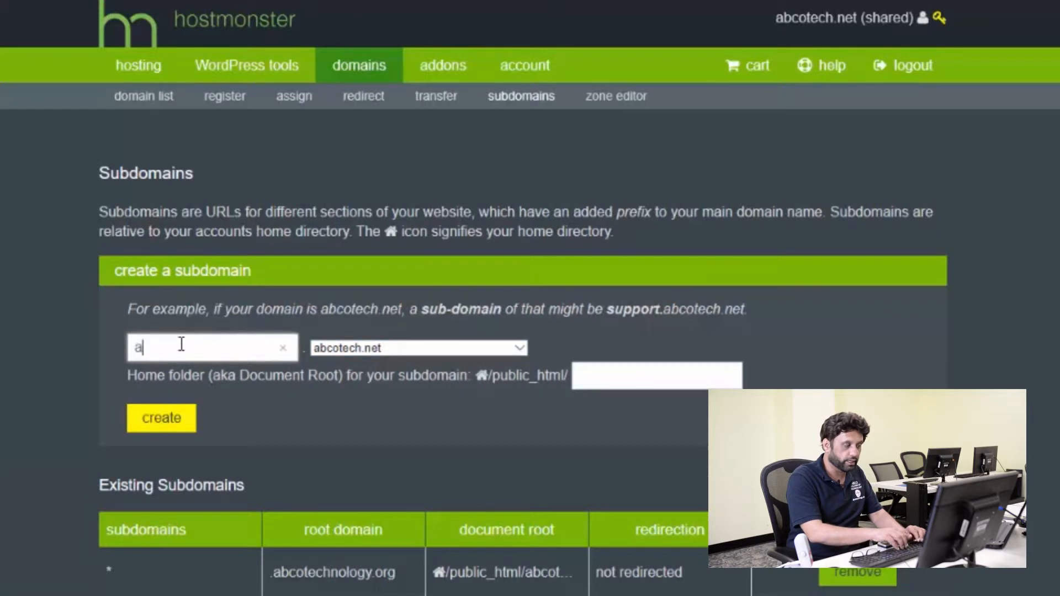
type("lumni")
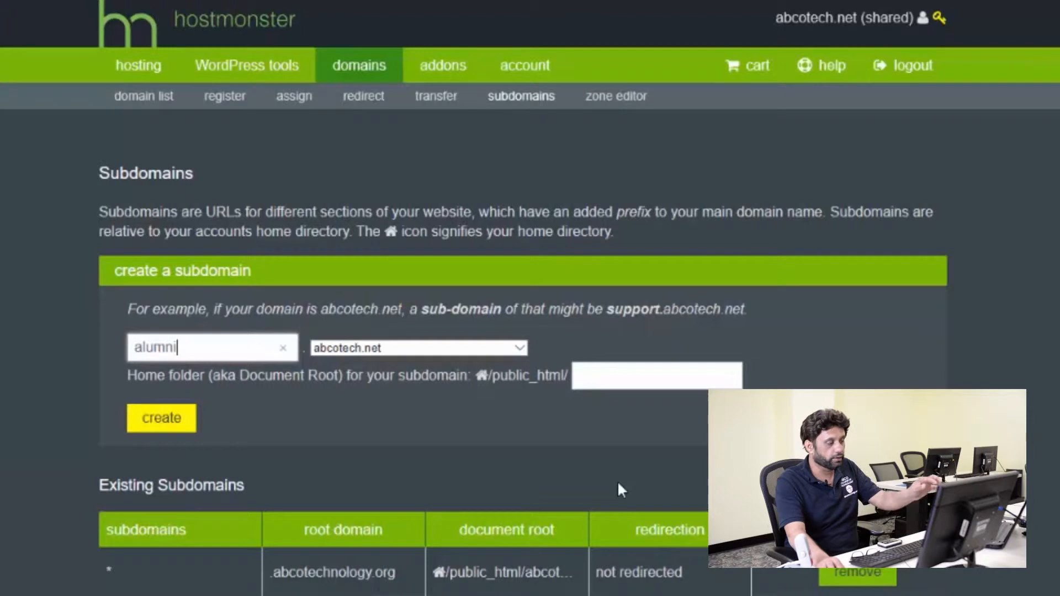
left_click(636, 375)
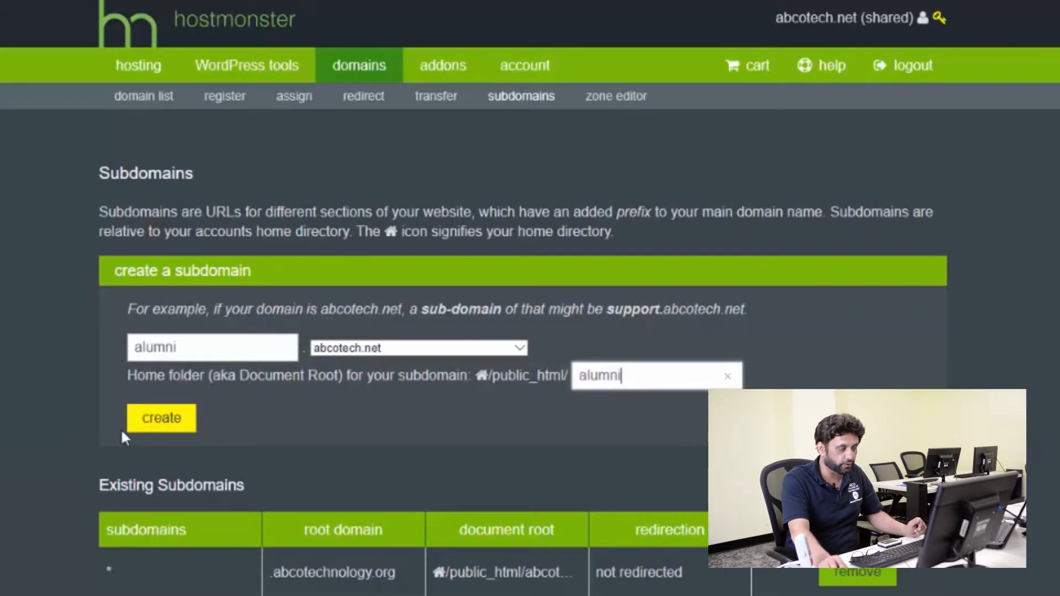
left_click(160, 421)
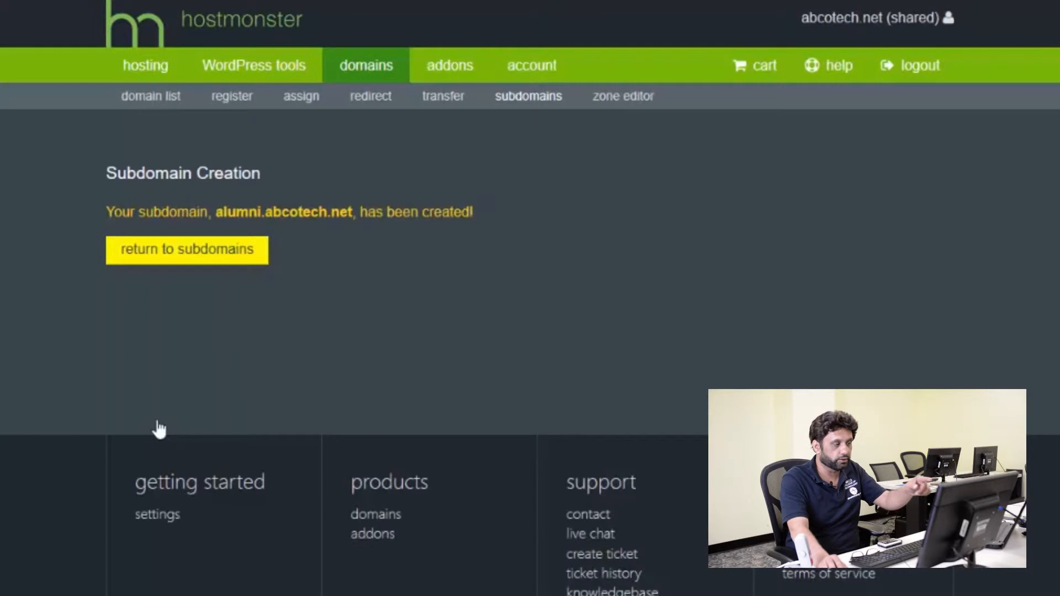
Return to the Subdomains list to confirm alumni appears among existing subdomains.
left_click(249, 249)
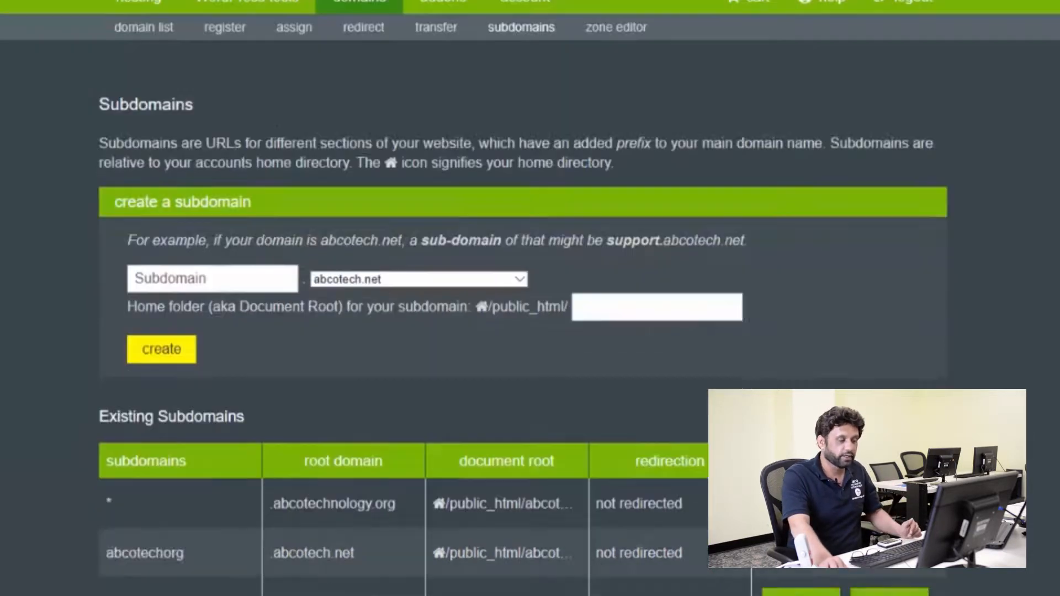
scroll(529, 331, "down", 5)
scroll(530, 331, "up", 5)
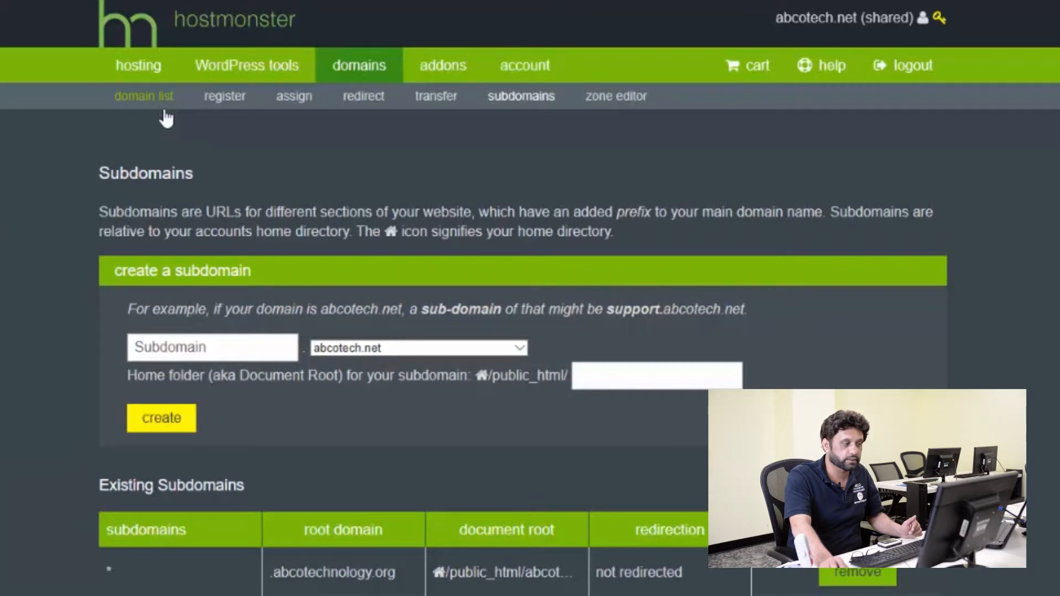
scroll(195, 307, "down", 5)
scroll(195, 306, "down", 5)
scroll(193, 297, "up", 5)
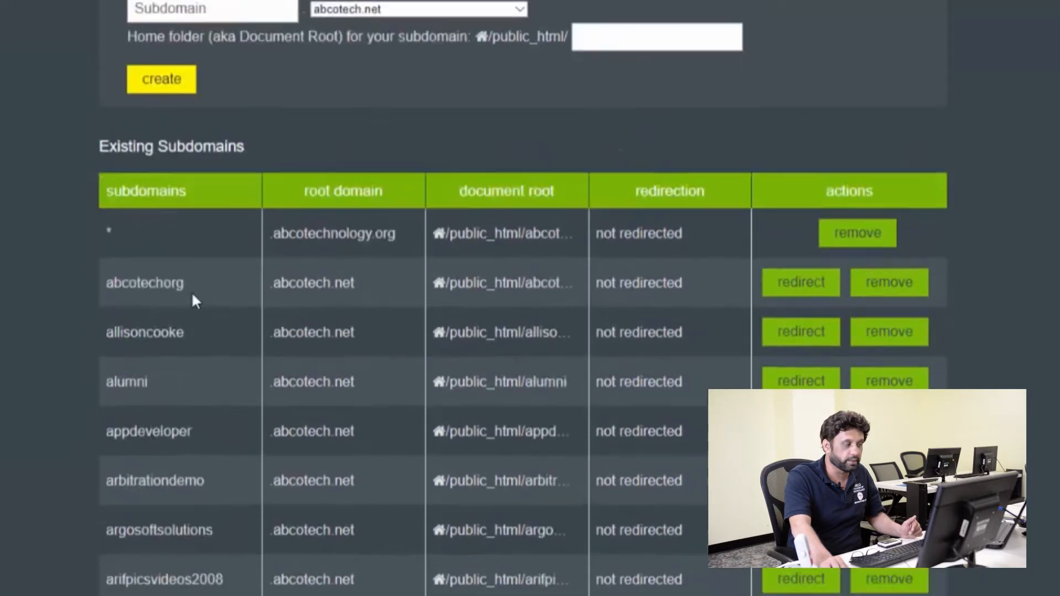
scroll(191, 291, "up", 5)
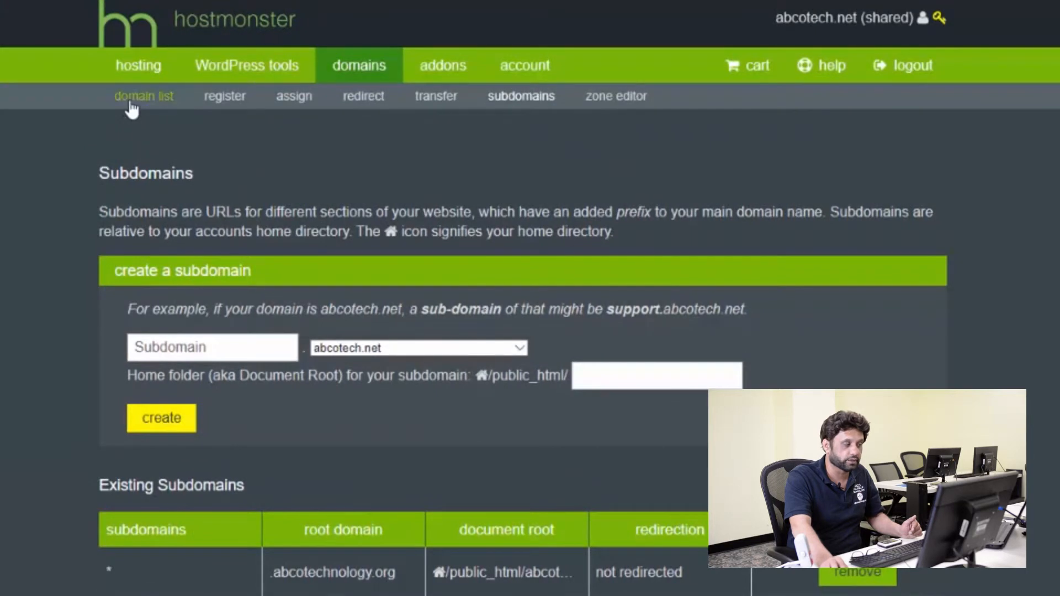
Go back to the hosting home page, skip the welcome popup and head to FTP Accounts.
left_click(143, 96)
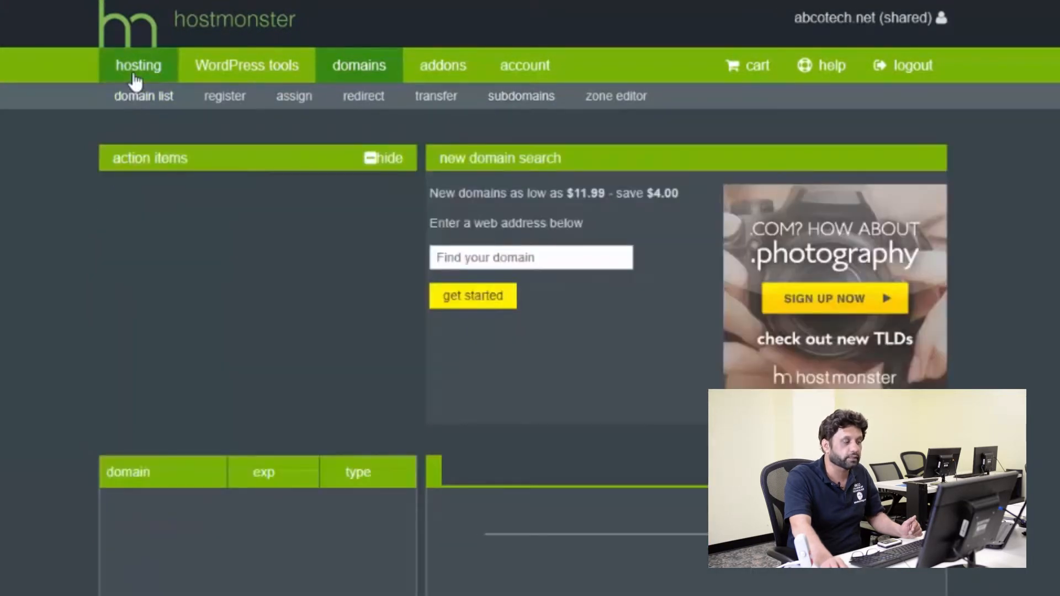
left_click(136, 70)
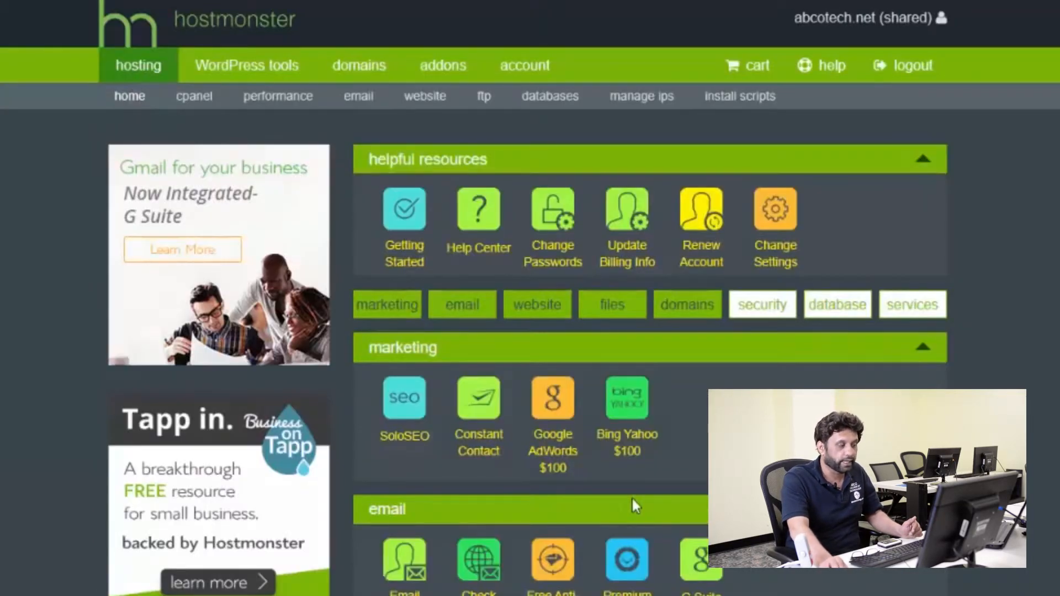
scroll(632, 496, "down", 5)
scroll(632, 495, "down", 3)
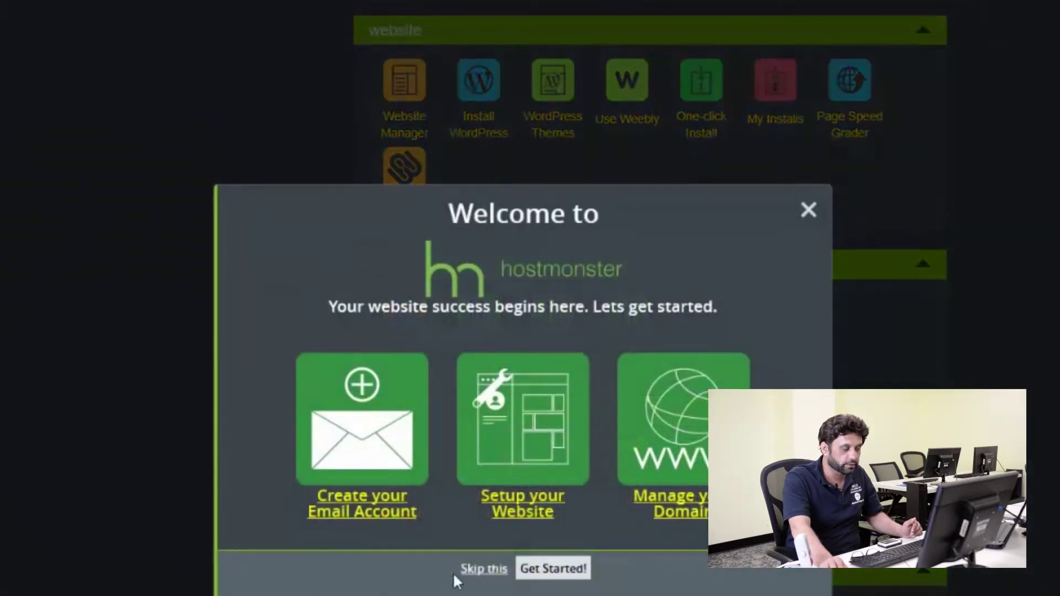
left_click(484, 569)
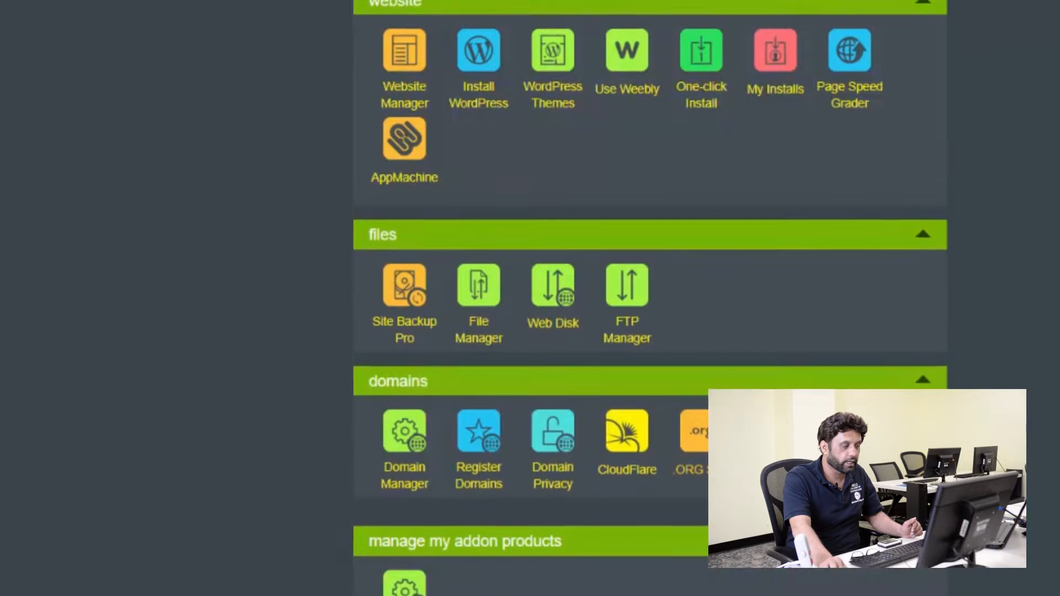
scroll(631, 495, "down", 3)
scroll(632, 331, "up", 3)
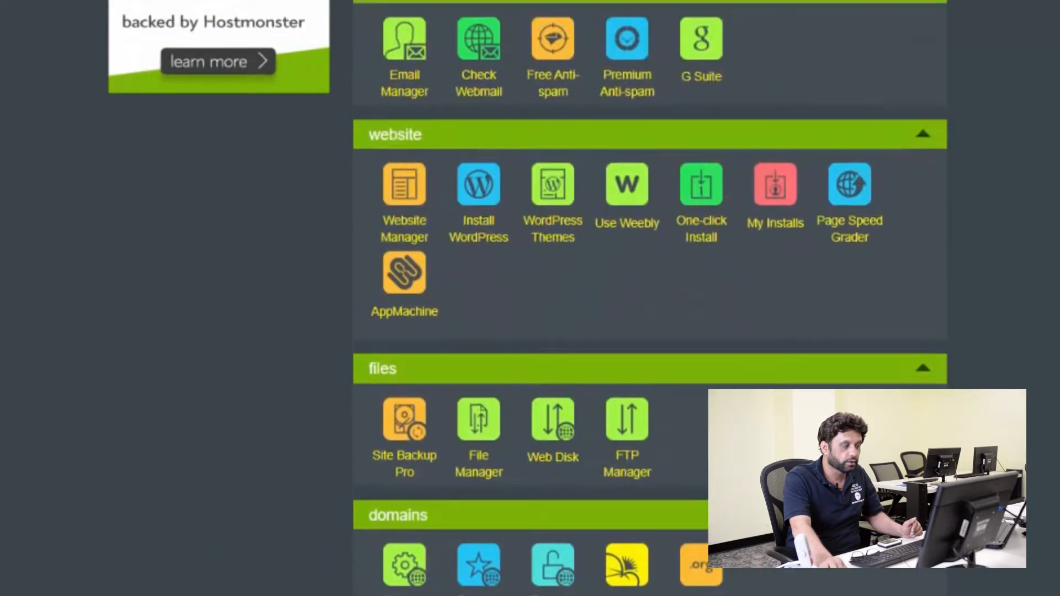
scroll(631, 331, "up", 3)
scroll(632, 332, "up", 2)
scroll(460, 379, "up", 3)
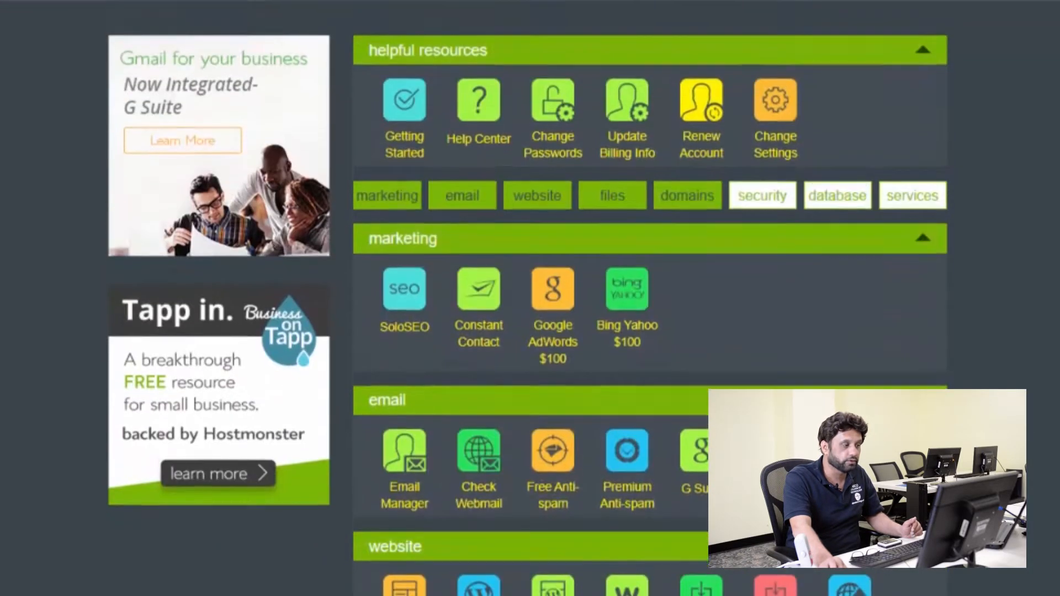
scroll(461, 379, "up", 2)
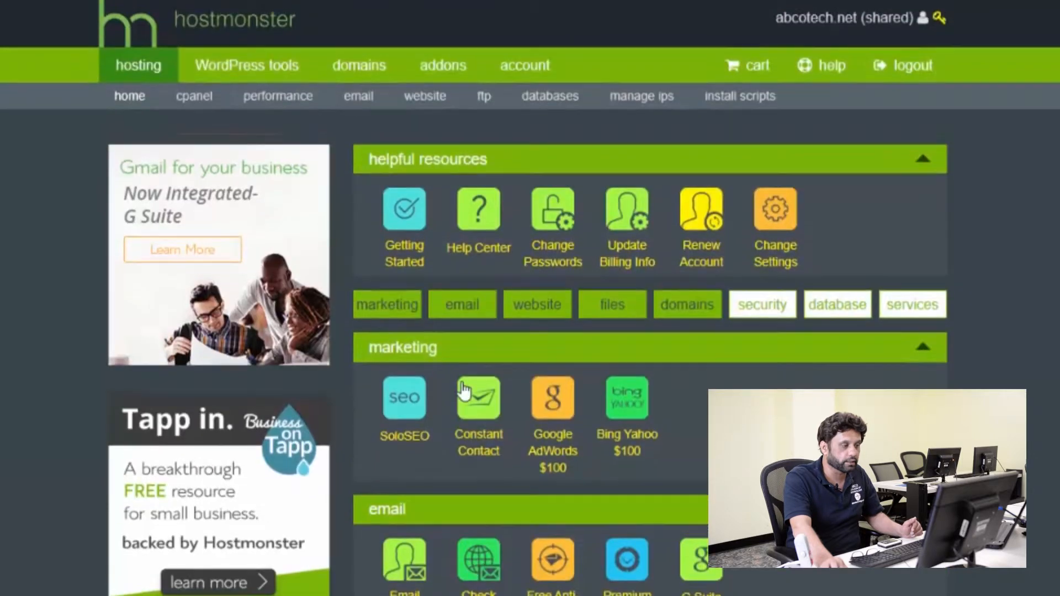
left_click(485, 101)
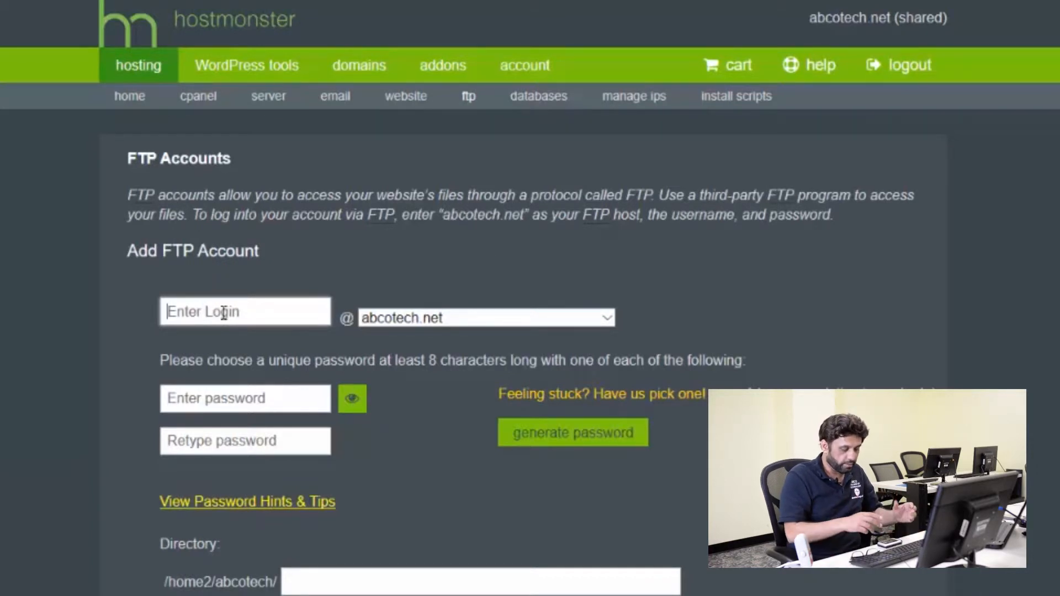
type("al")
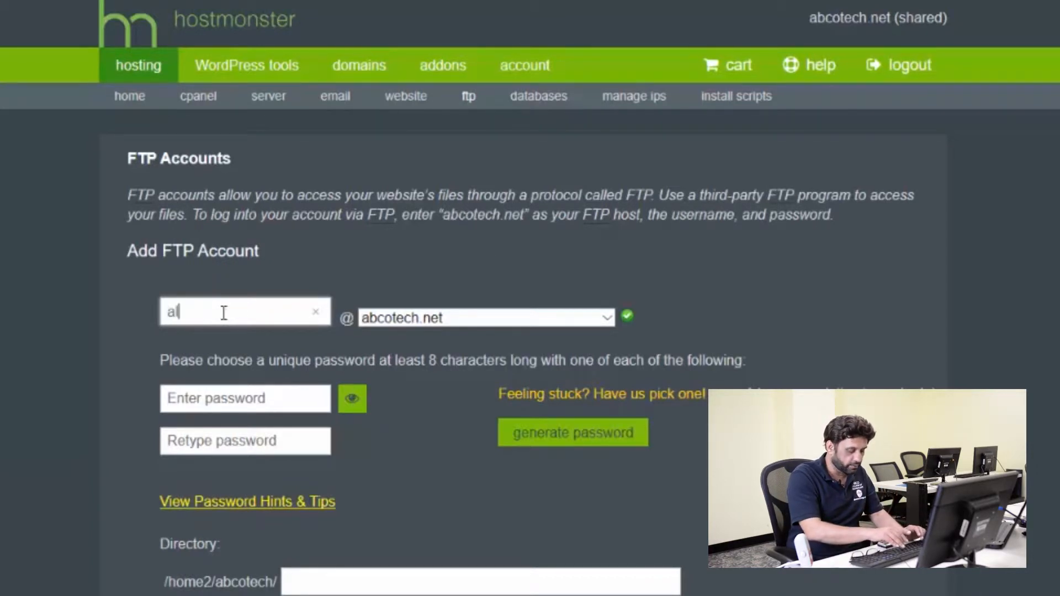
type("umni")
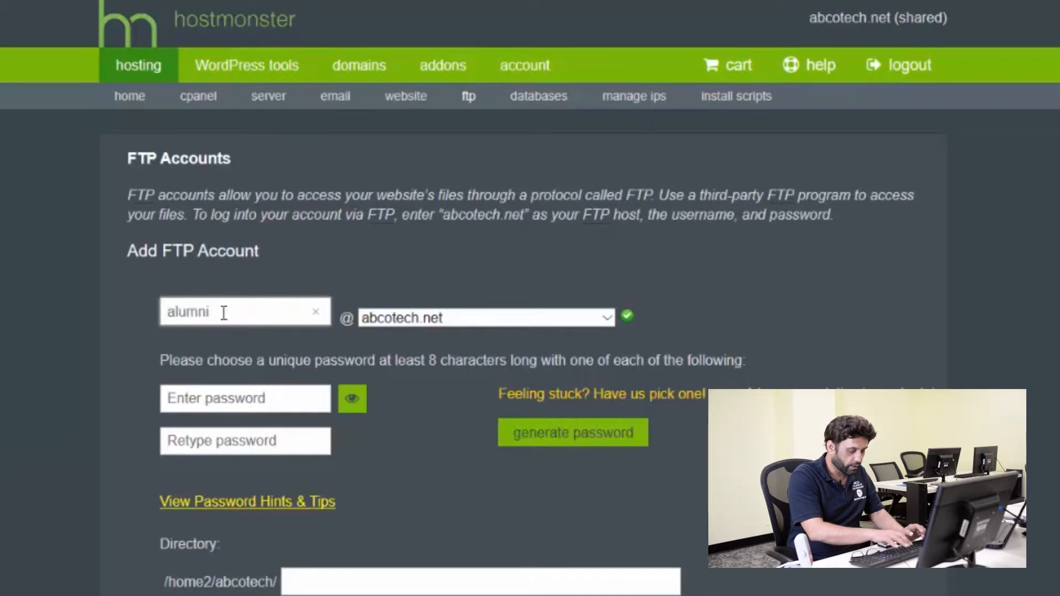
type("us")
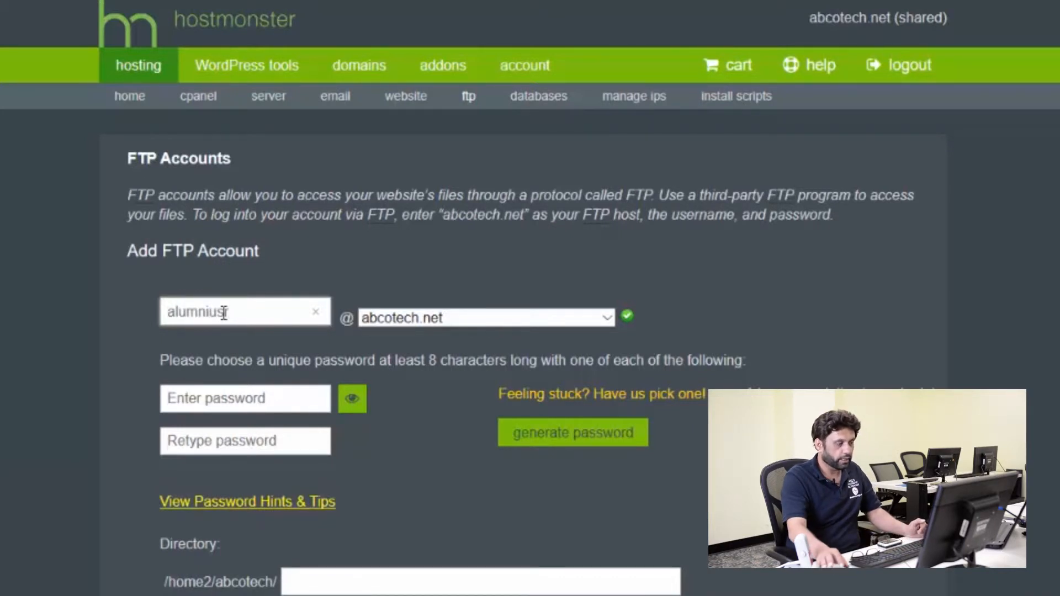
type("r")
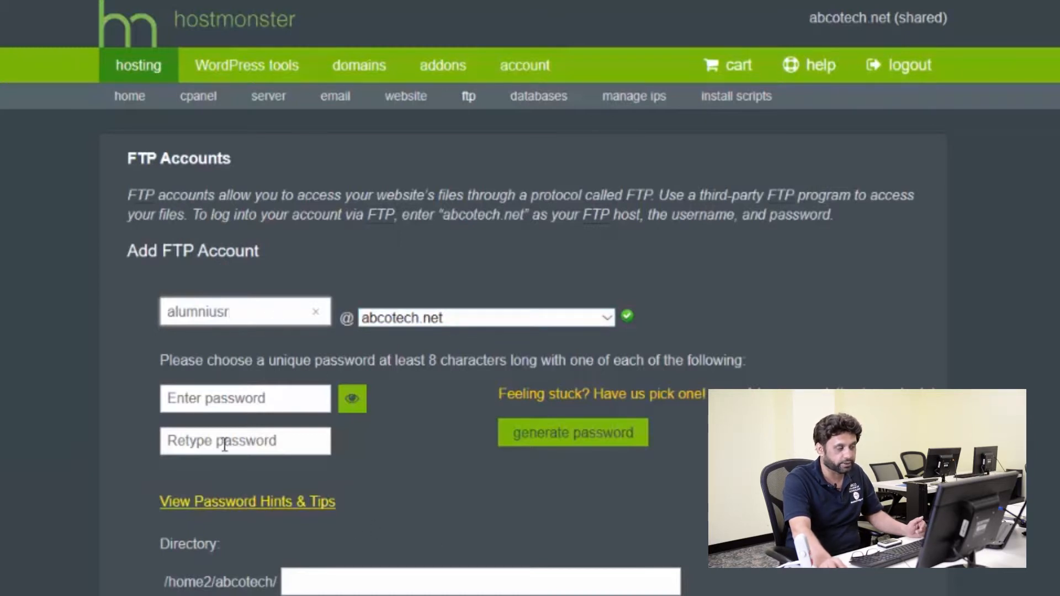
Enter a strong password for FTP login alumniusr and move to its confirmation field.
left_click(234, 404)
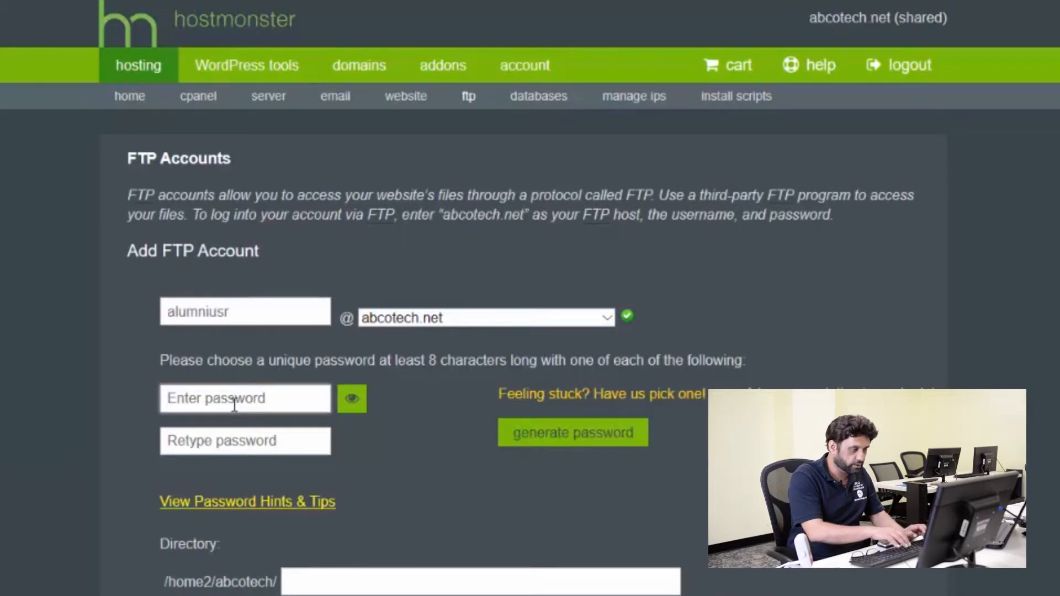
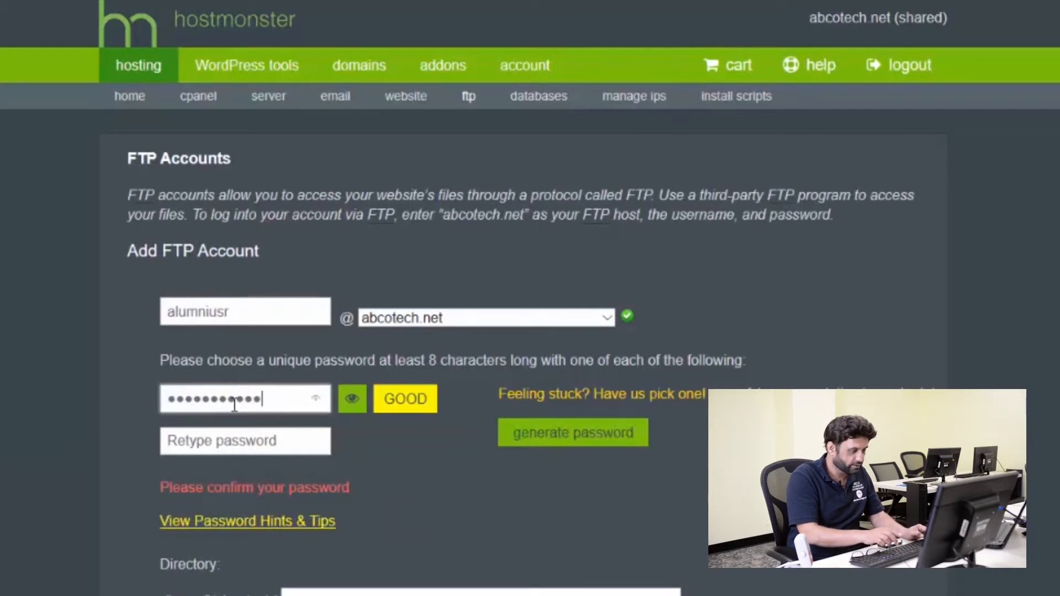
key("Tab")
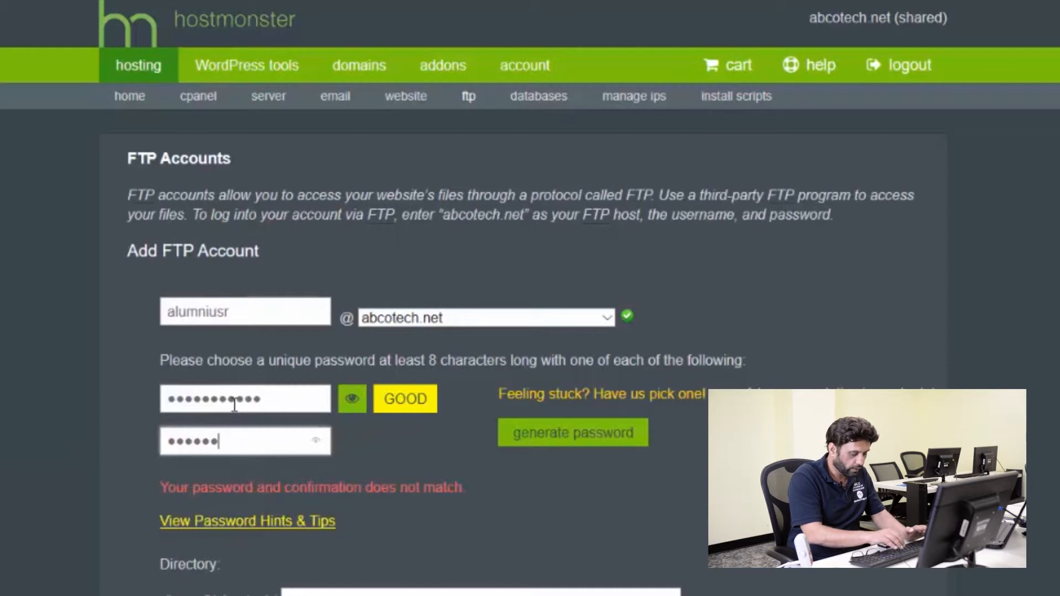
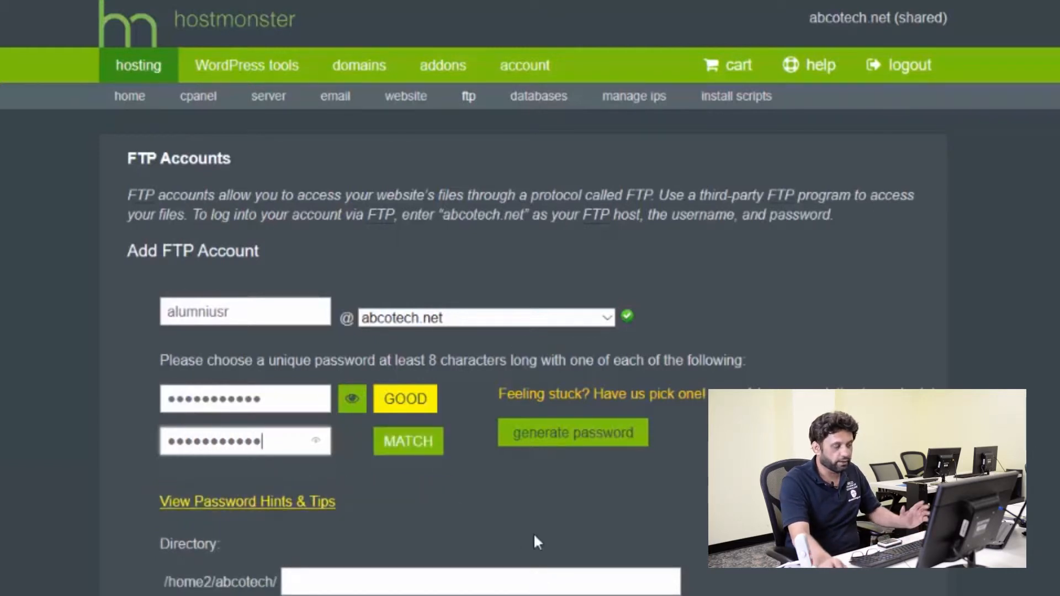
scroll(533, 532, "down", 1)
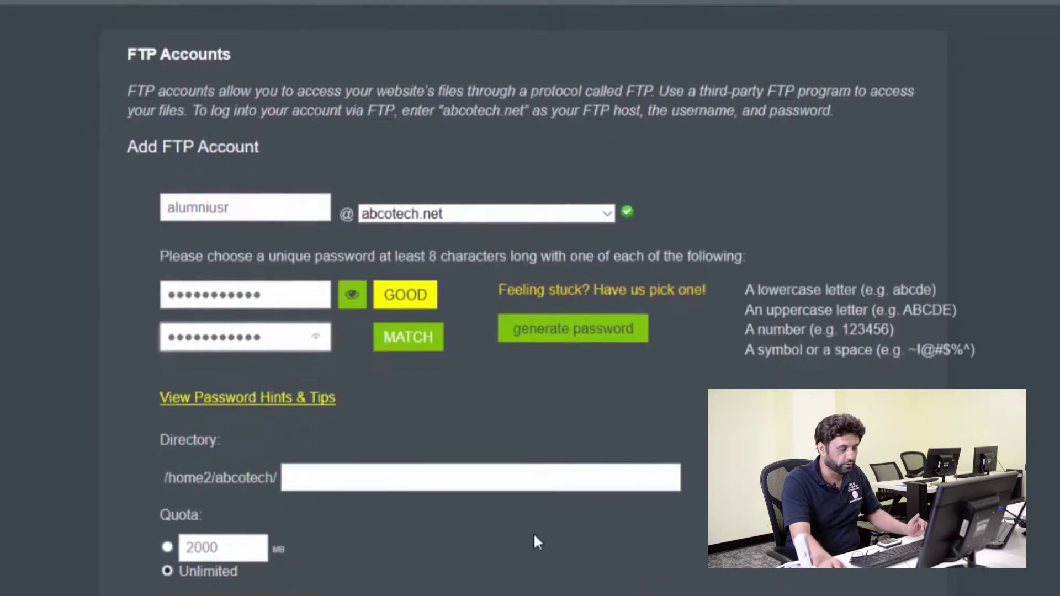
Set the FTP account's directory to public_html/alumni.
left_click(384, 475)
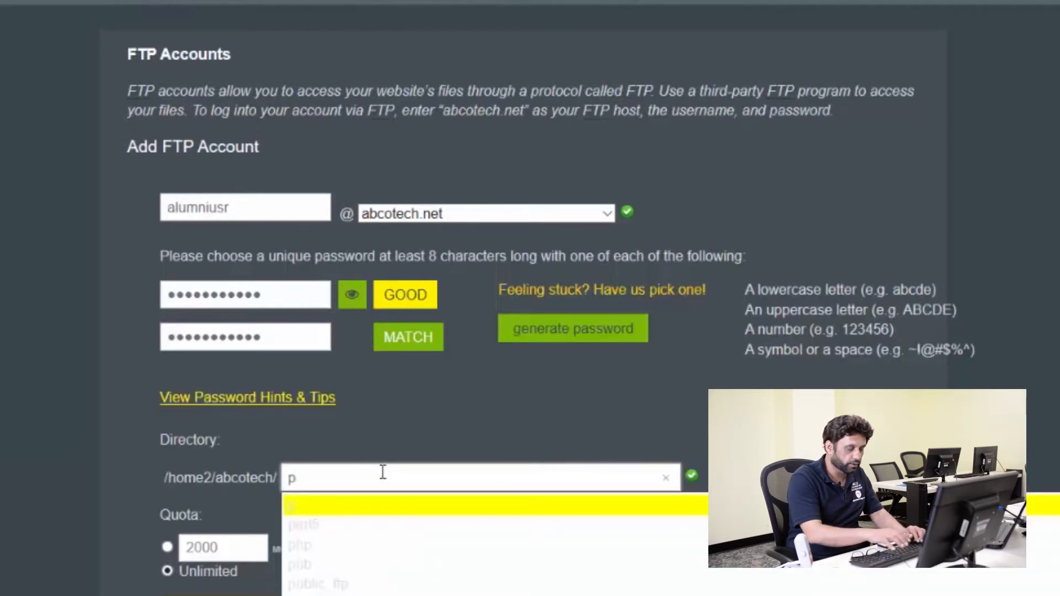
key("Down")
key("Down")
key("Down")
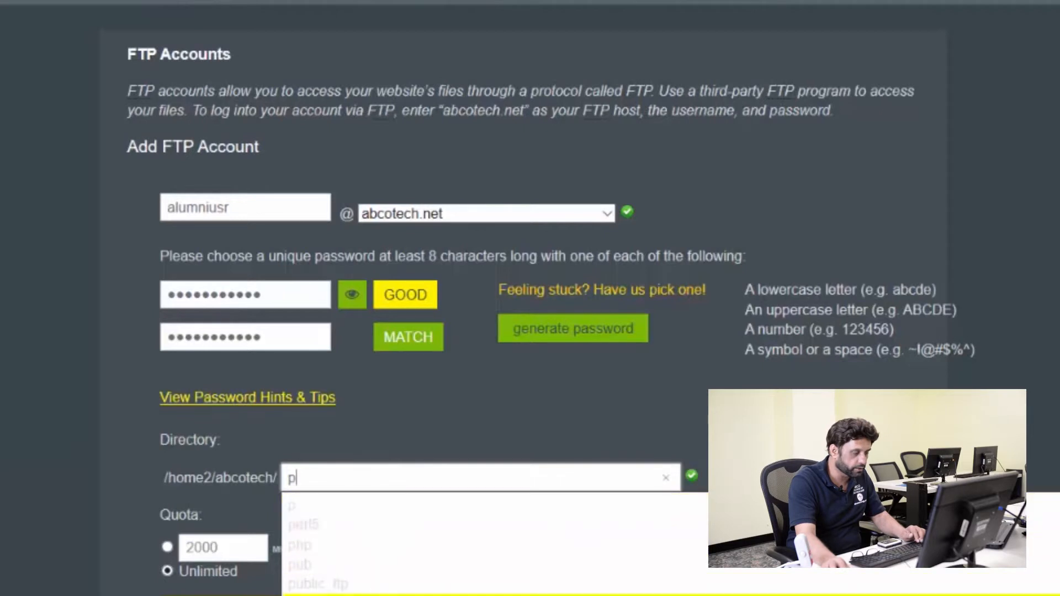
key("Down")
key("Return")
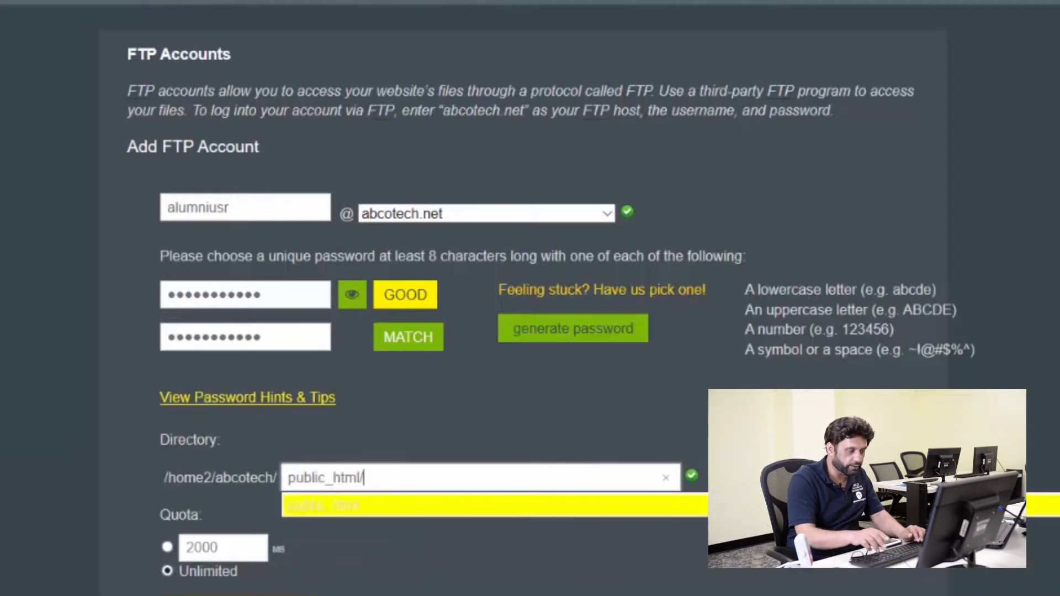
type("a")
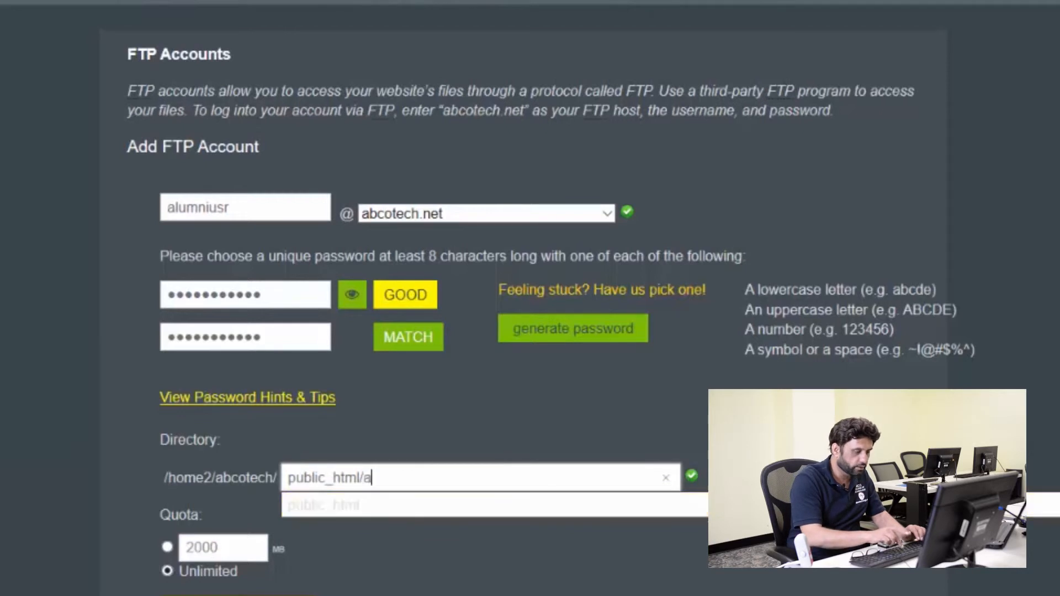
type("lu")
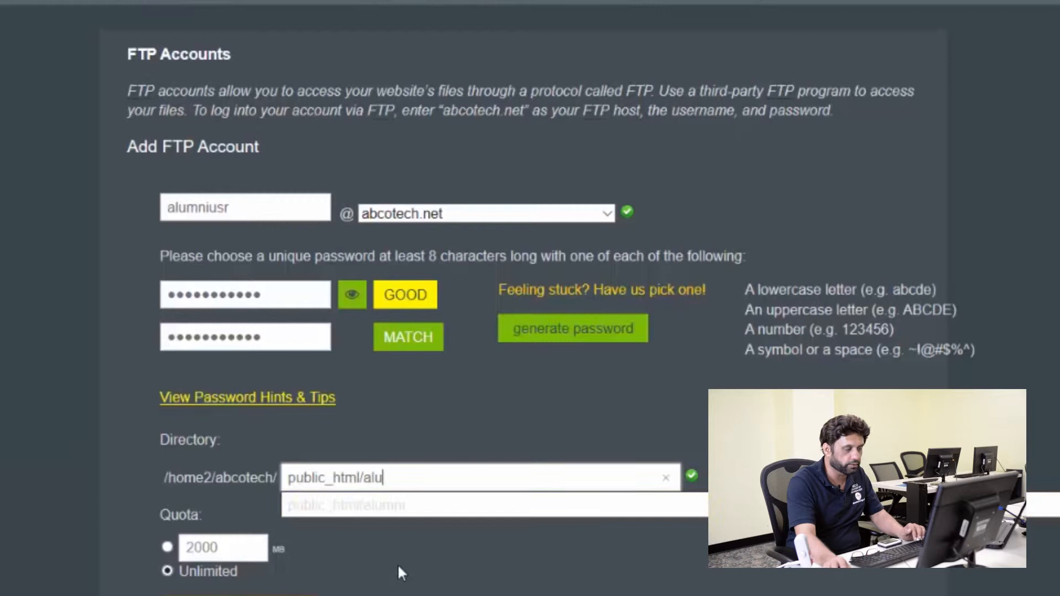
type("mni")
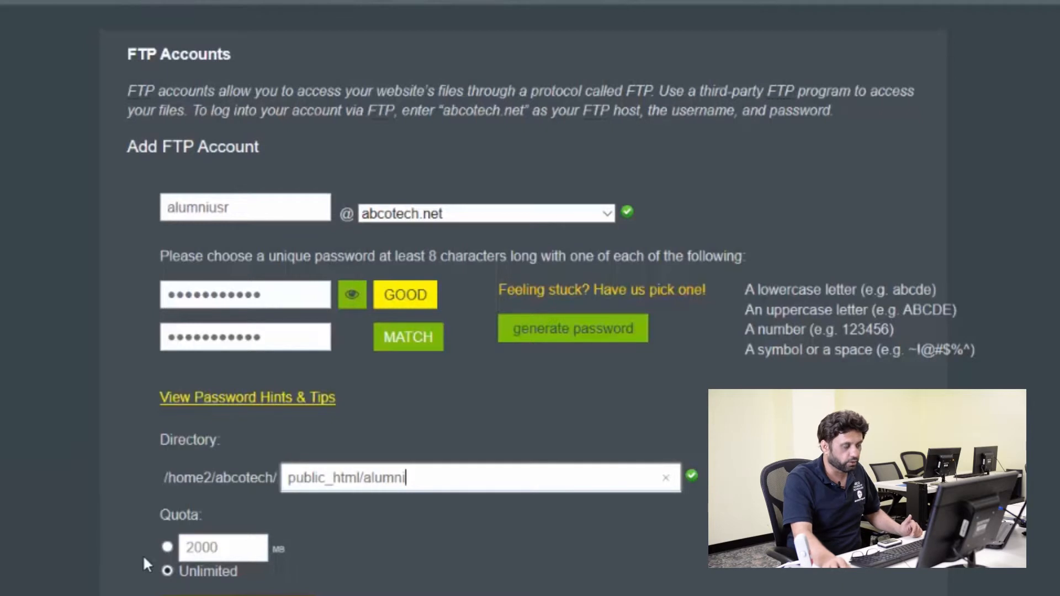
Create the FTP account alumniusr with a 2000 MB quota.
left_click(166, 547)
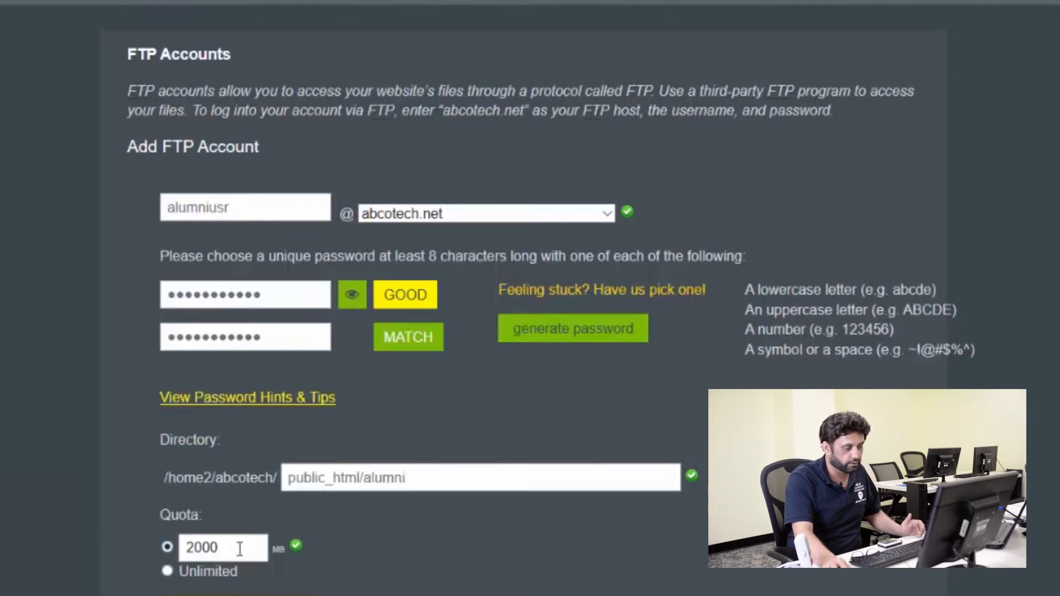
scroll(576, 546, "down", 3)
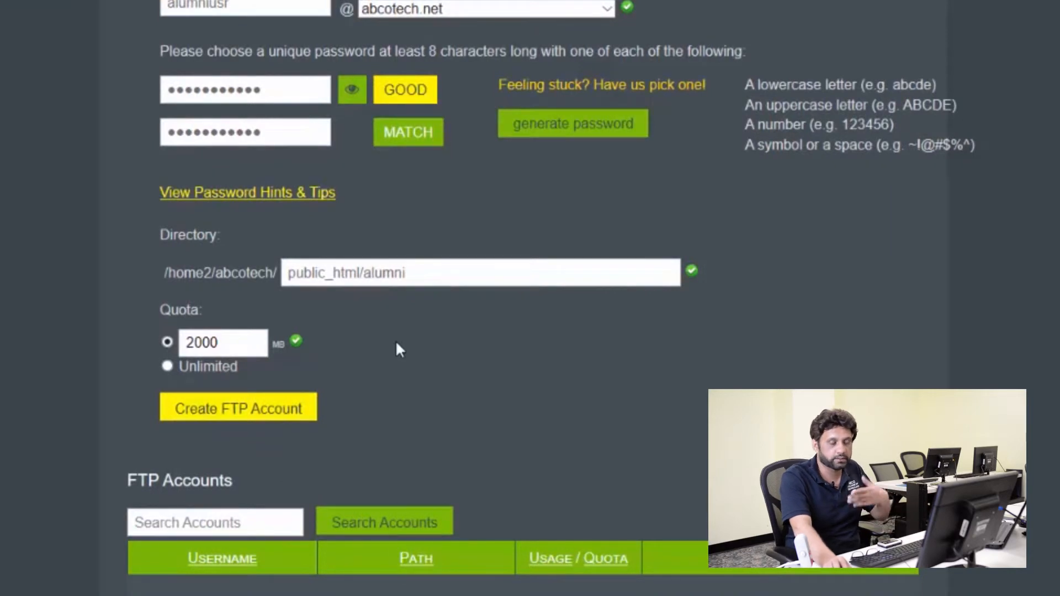
left_click(266, 419)
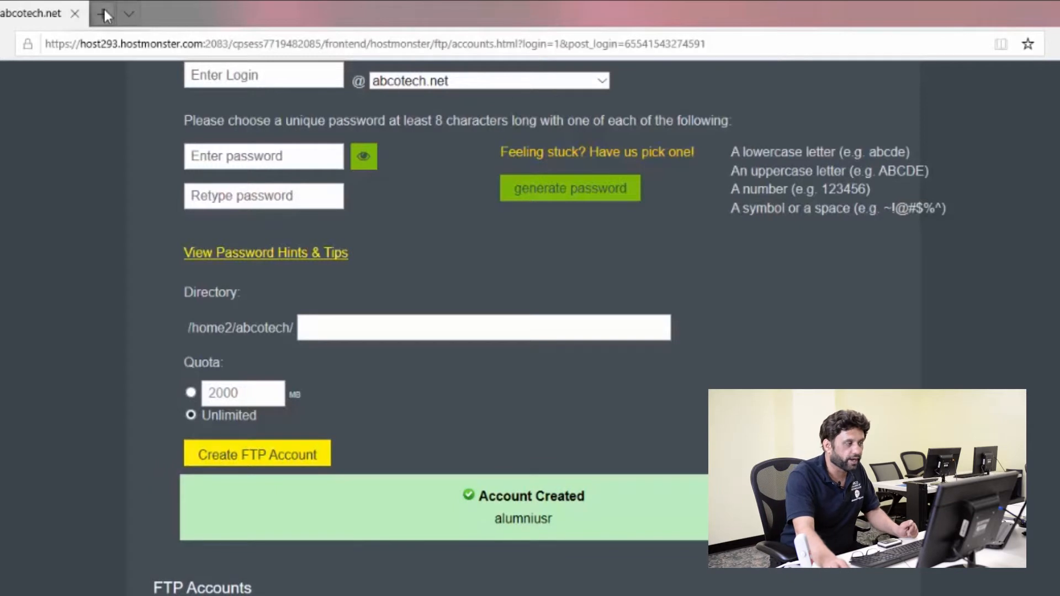
left_click(104, 9)
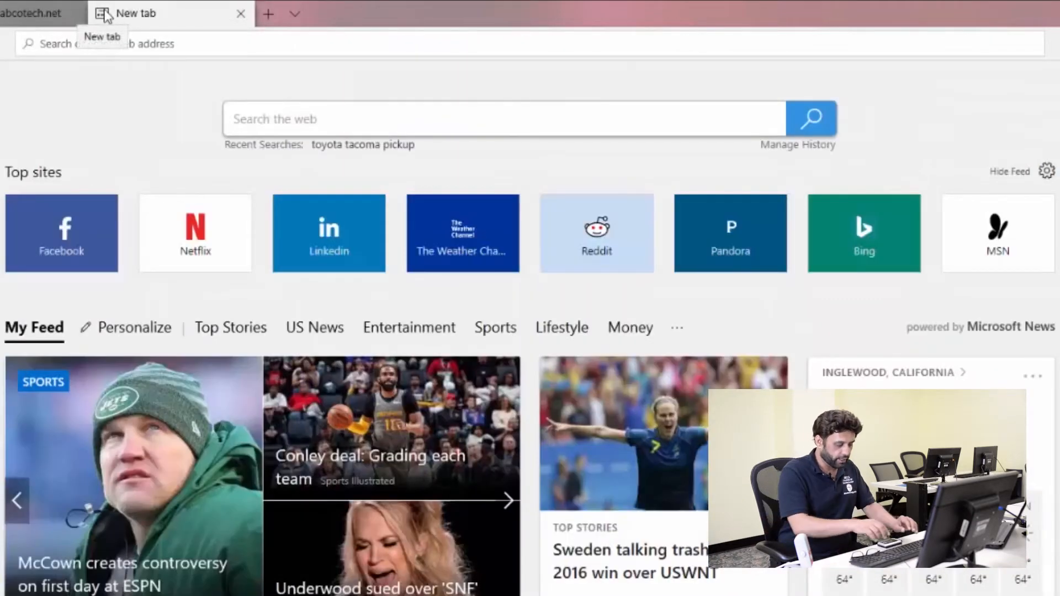
type("alumn")
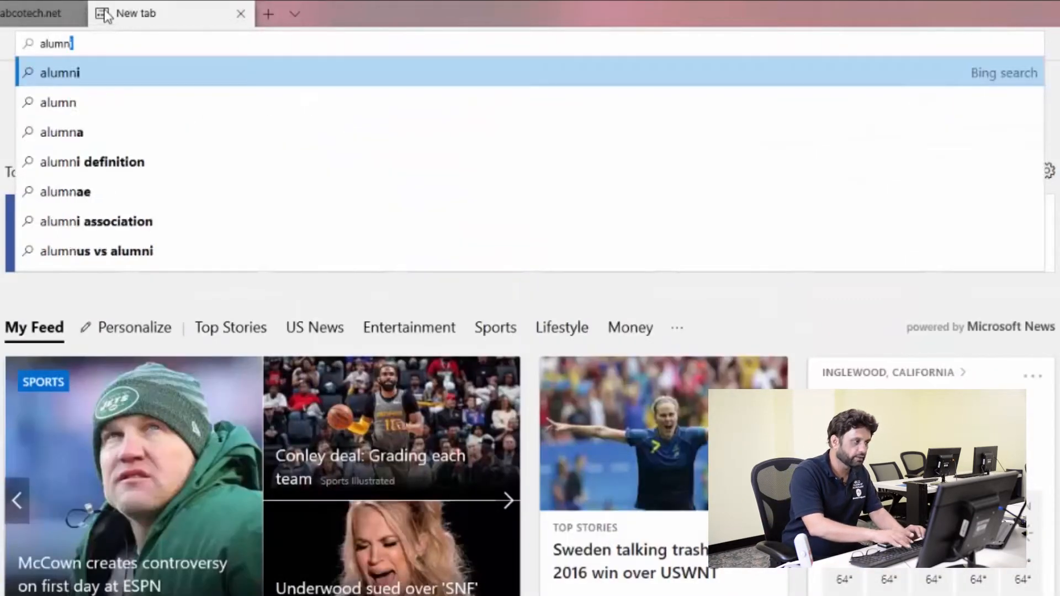
type("i.abcotech.")
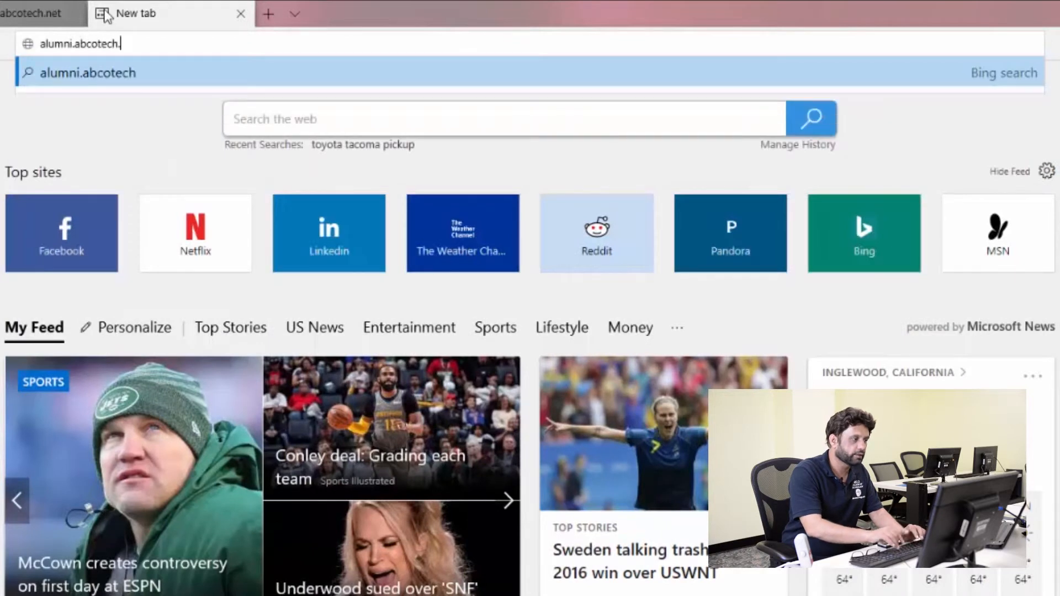
type("net")
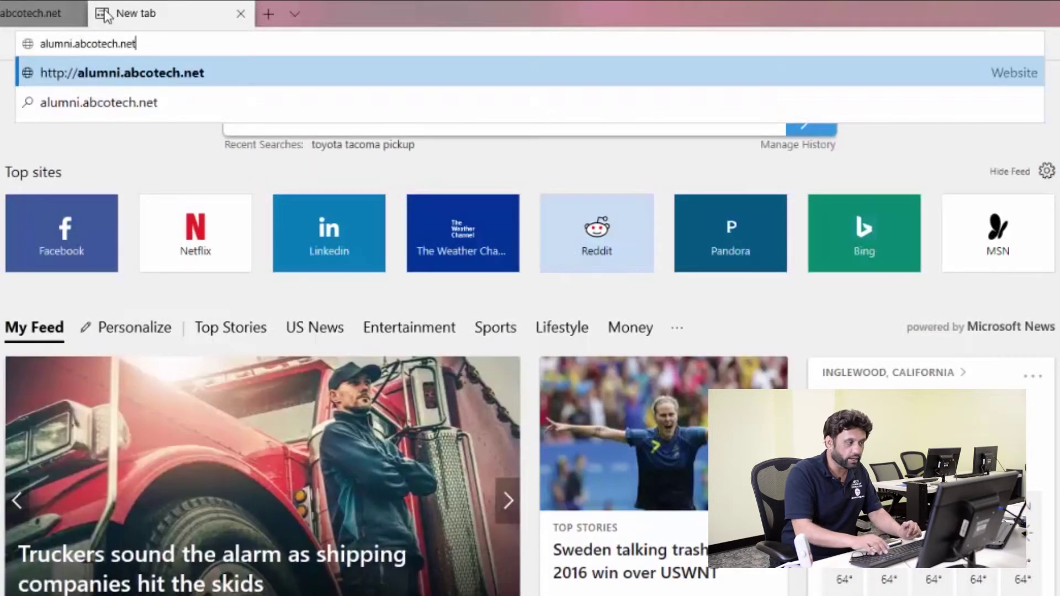
Visit alumni.abcotech.net in the new tab, see a blank page, and return to the cPanel tab.
key("Return")
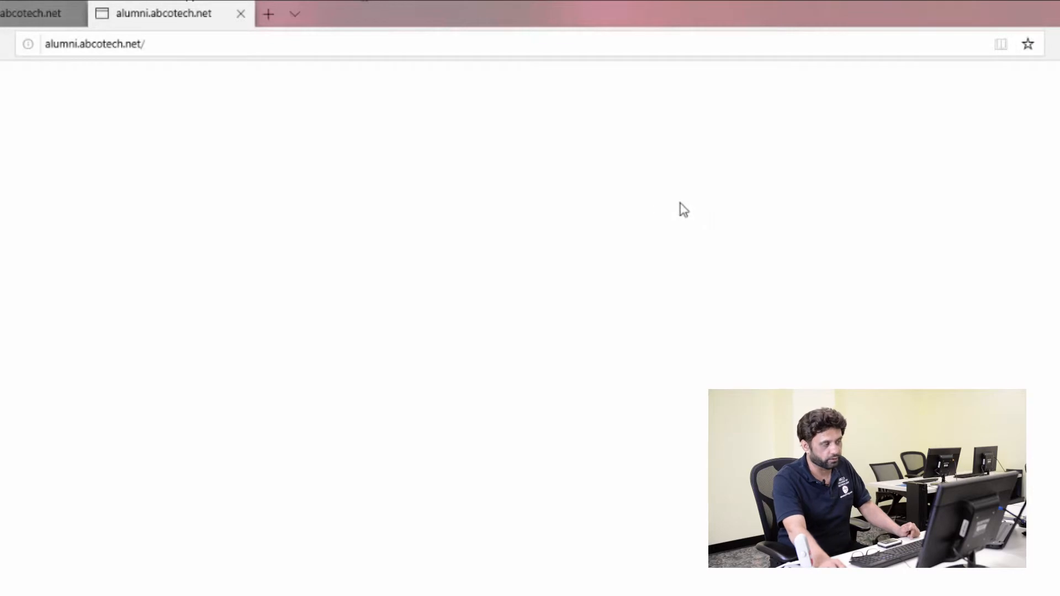
left_click(153, 43)
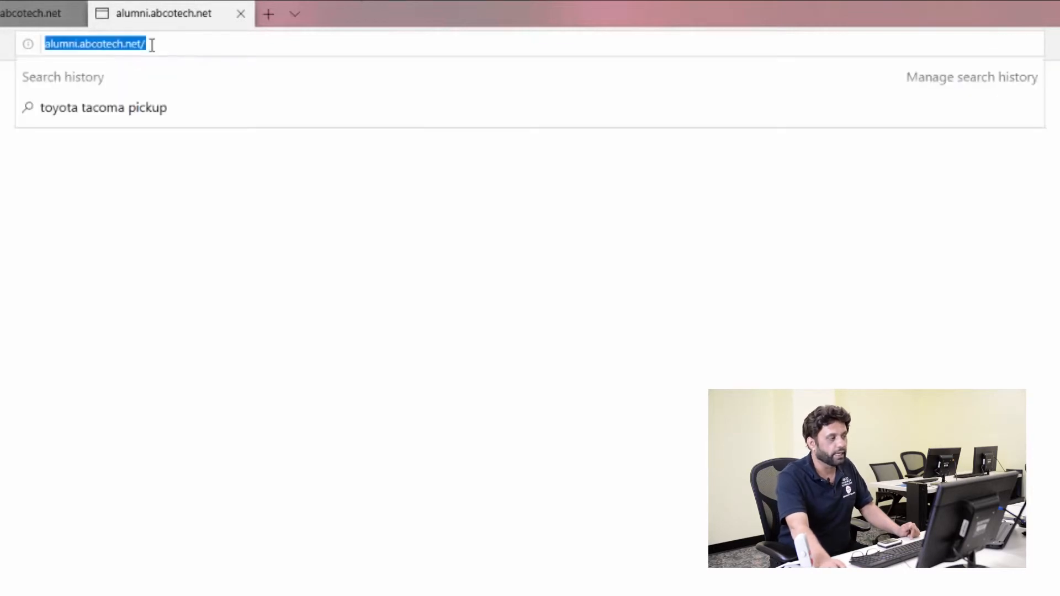
left_click(159, 43)
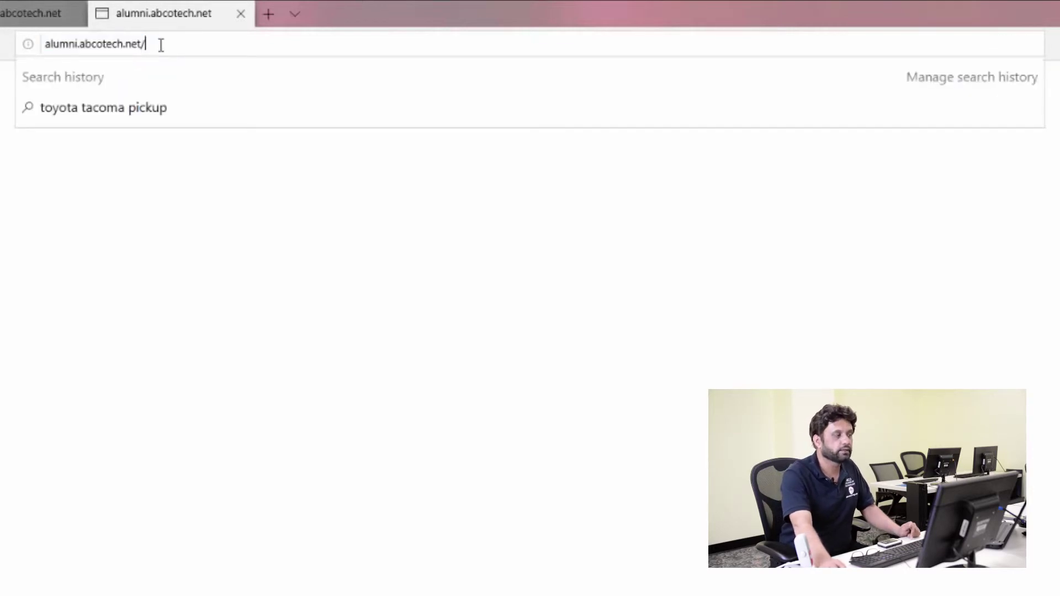
left_click(279, 384)
left_click(33, 12)
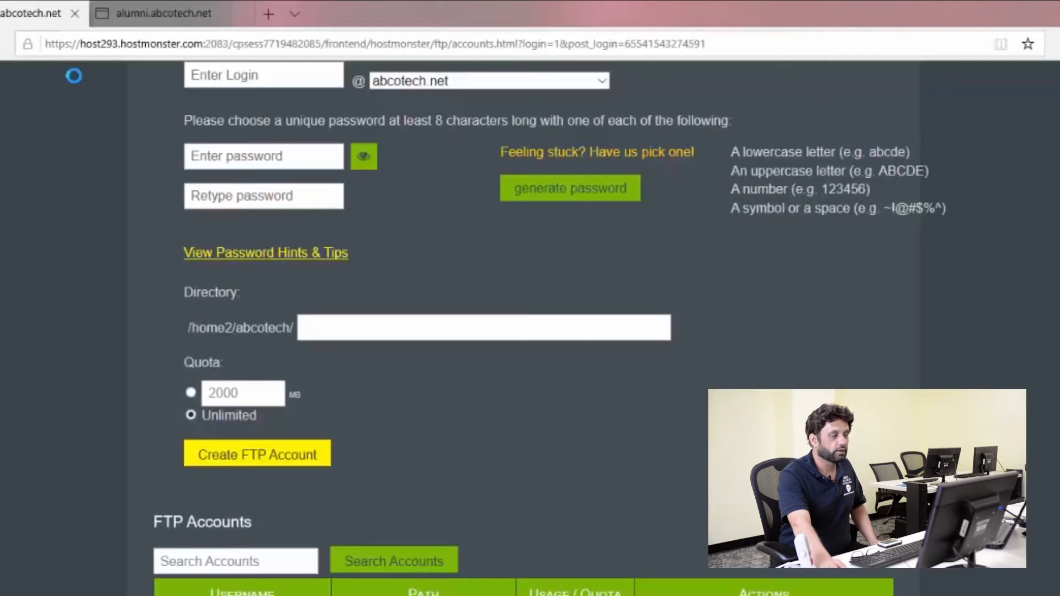
scroll(669, 497, "up", 4)
scroll(669, 497, "up", 3)
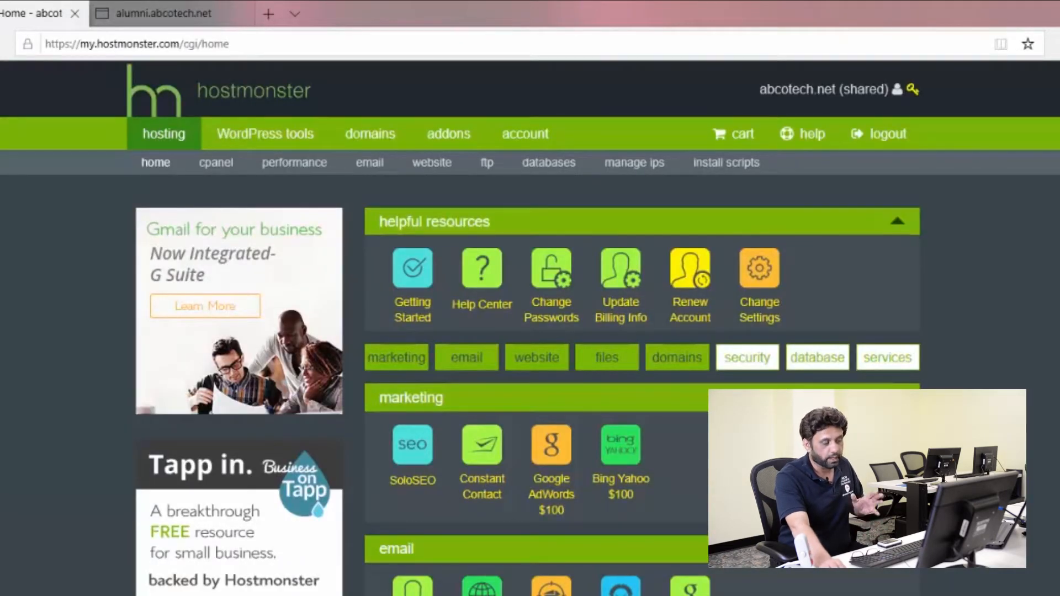
scroll(530, 332, "down", 3)
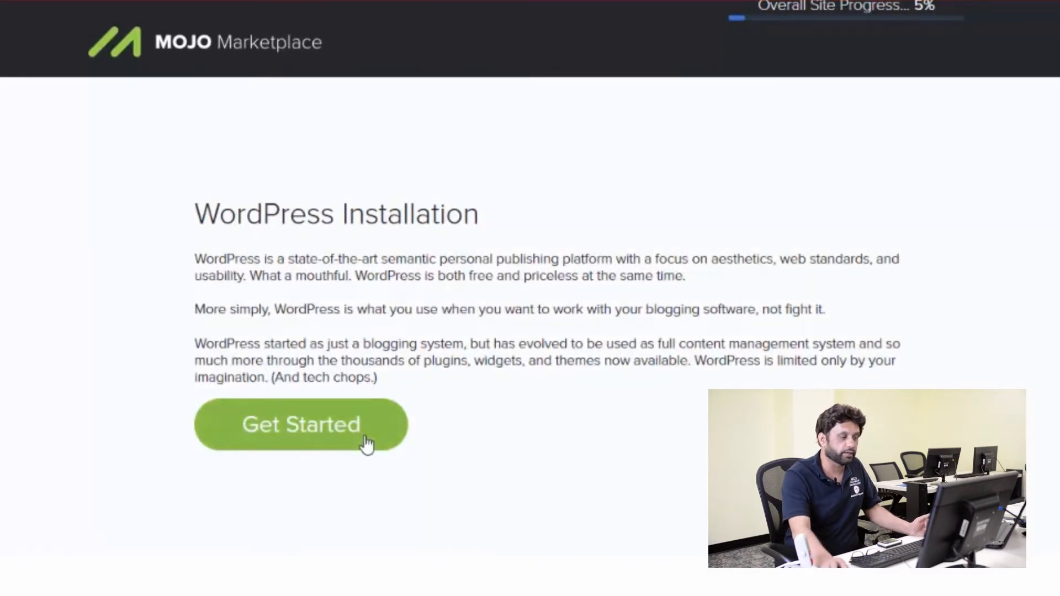
left_click(367, 446)
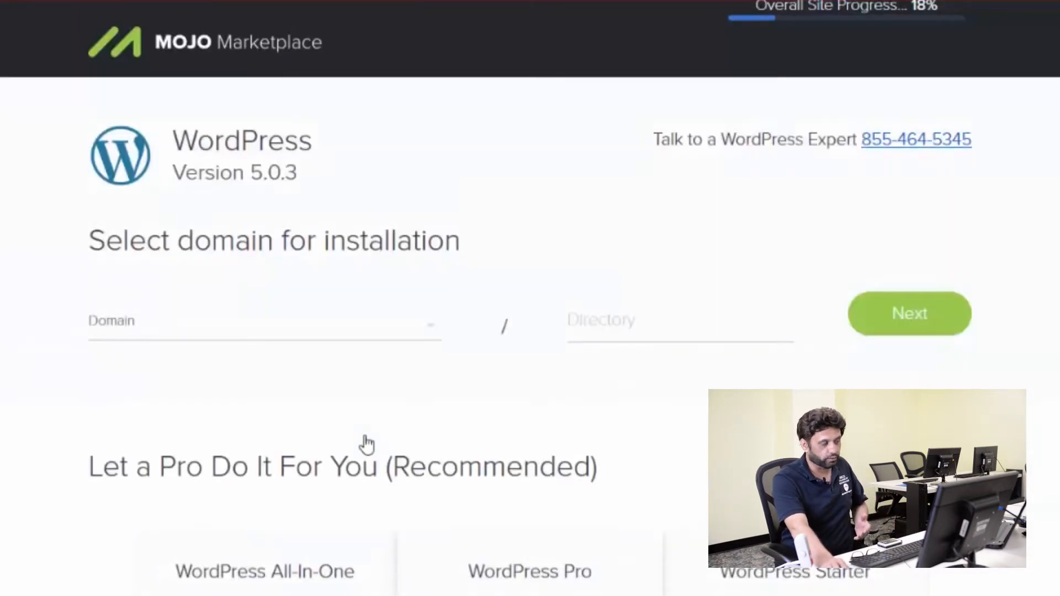
left_click(264, 341)
scroll(262, 379, "down", 2)
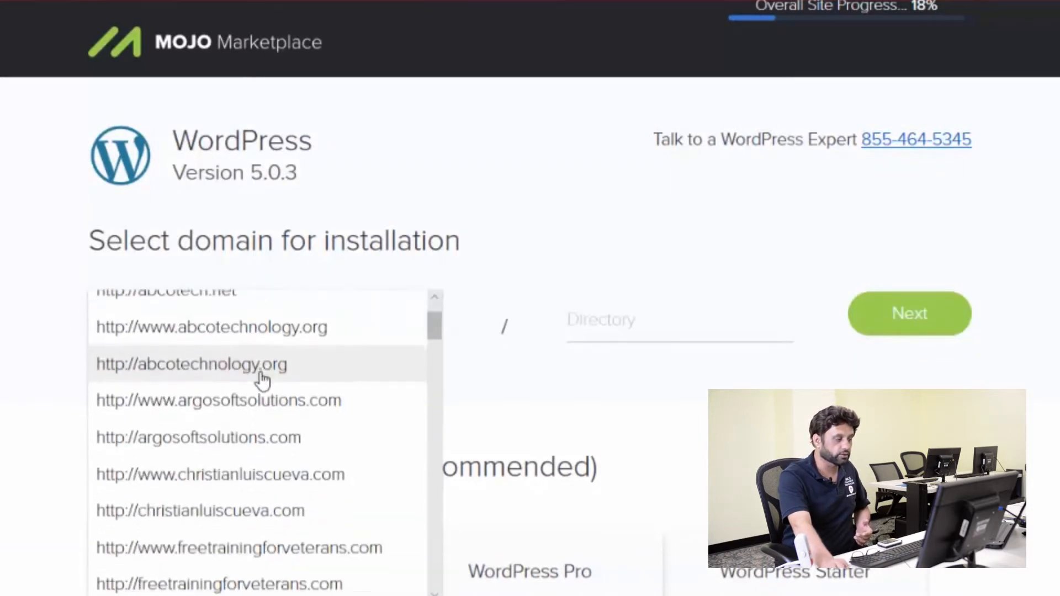
scroll(262, 379, "down", 1)
scroll(263, 383, "down", 3)
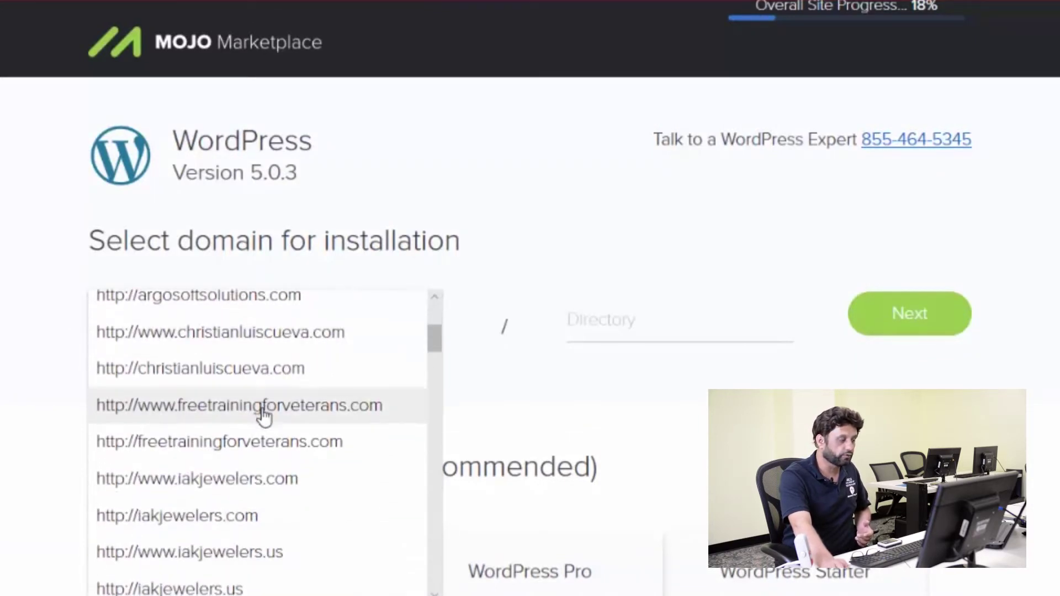
scroll(266, 500, "down", 2)
scroll(266, 500, "down", 1)
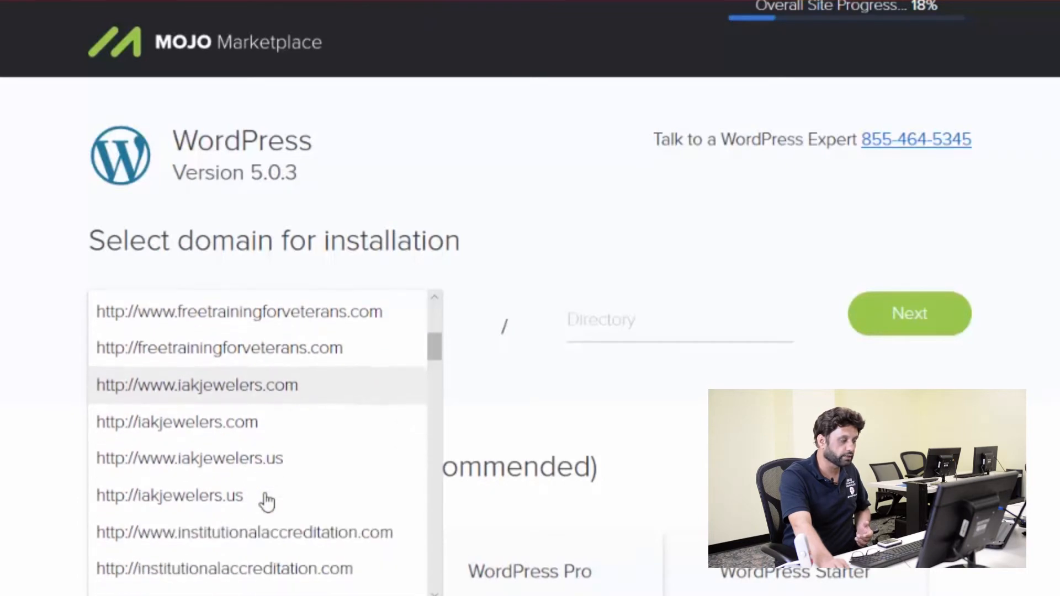
scroll(268, 501, "down", 1)
scroll(267, 500, "down", 1)
scroll(267, 500, "down", 3)
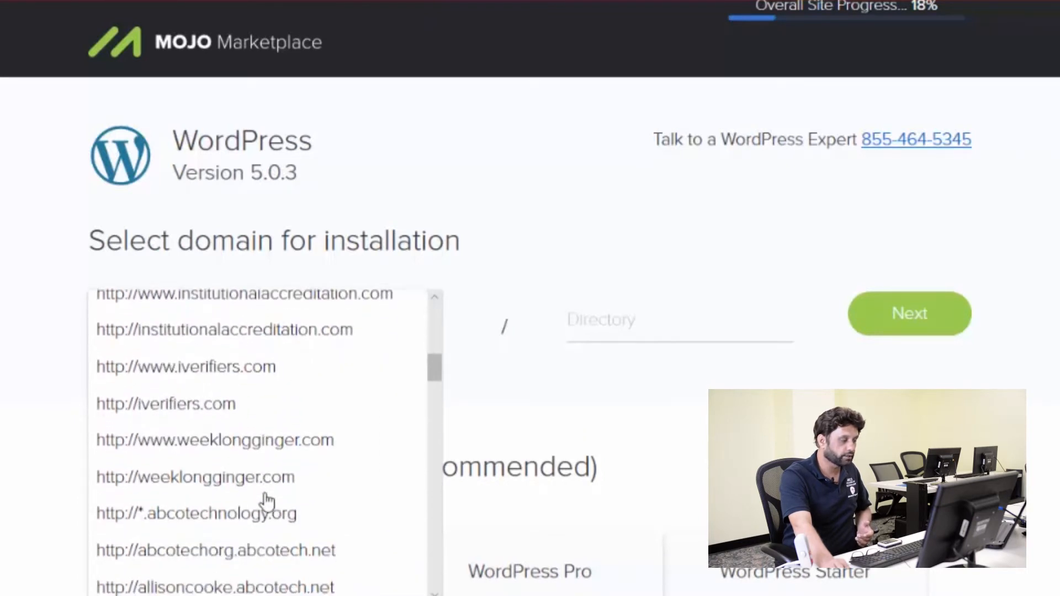
scroll(266, 500, "down", 2)
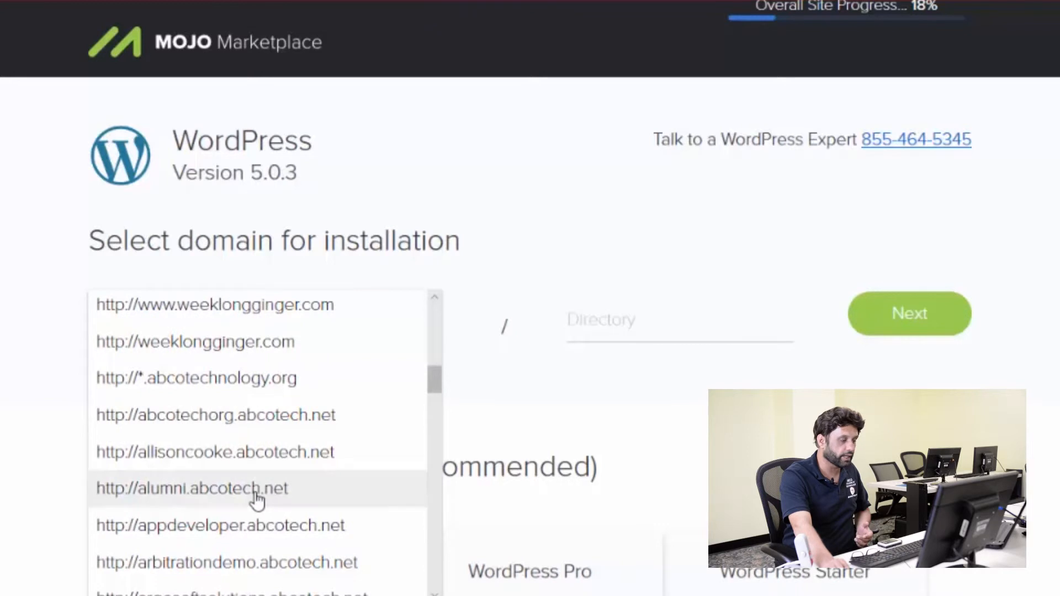
left_click(264, 497)
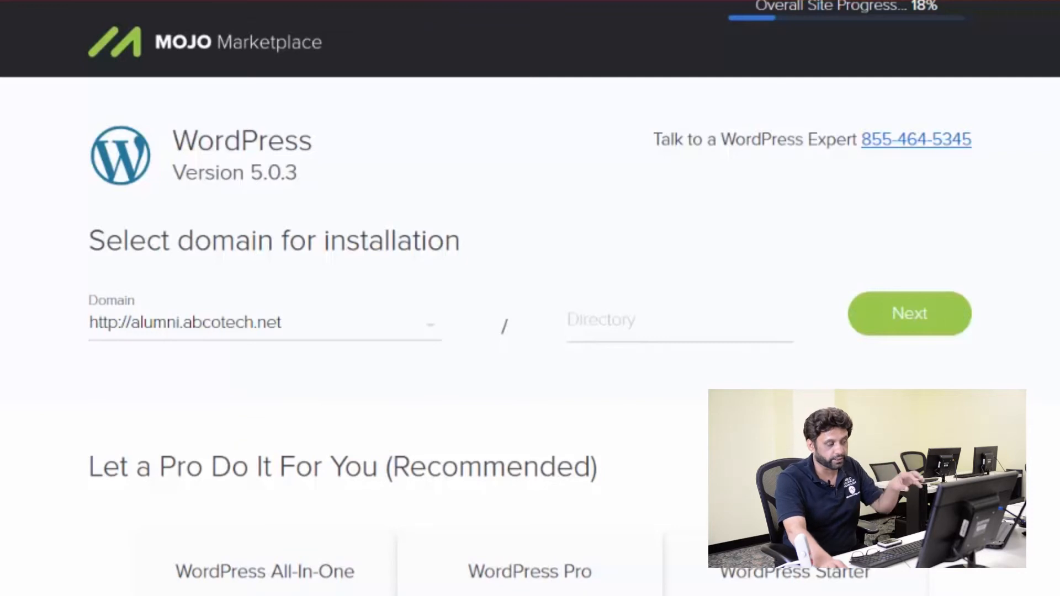
left_click(903, 327)
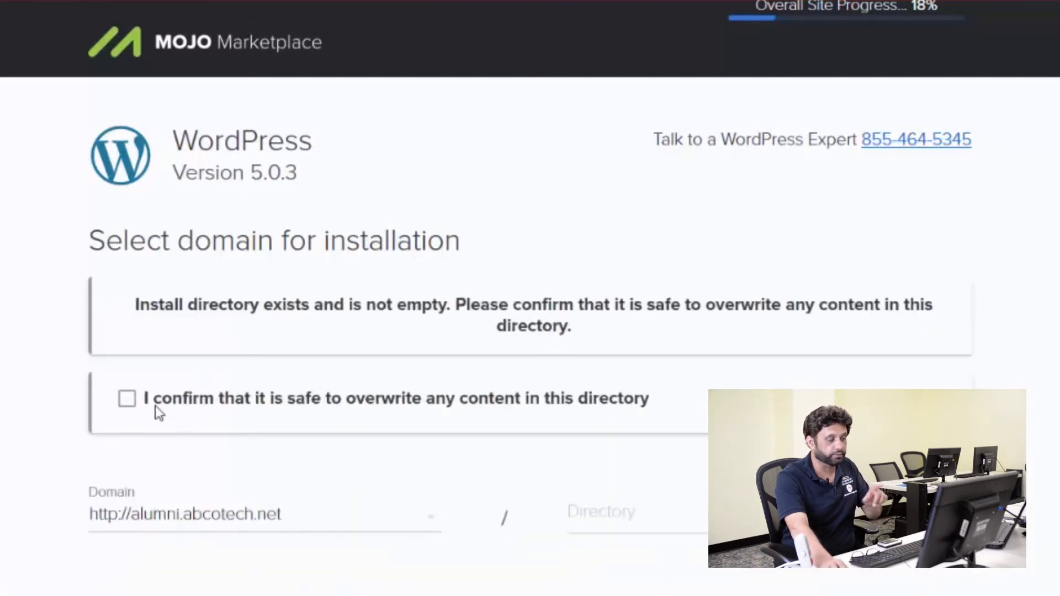
left_click(127, 398)
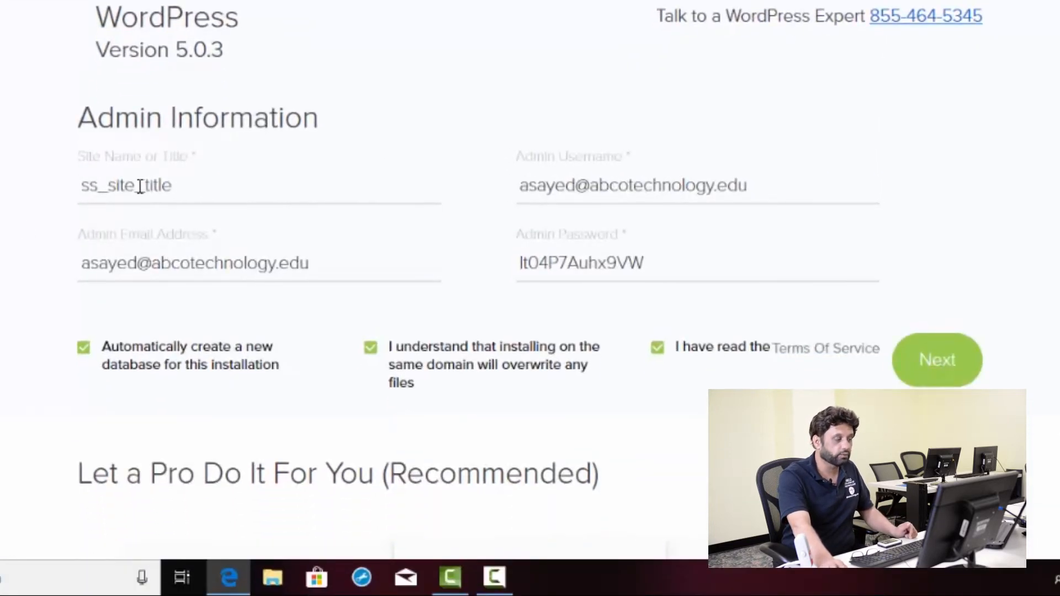
Set the site title to ABCO_Technology_Alumni.
double_click(142, 186)
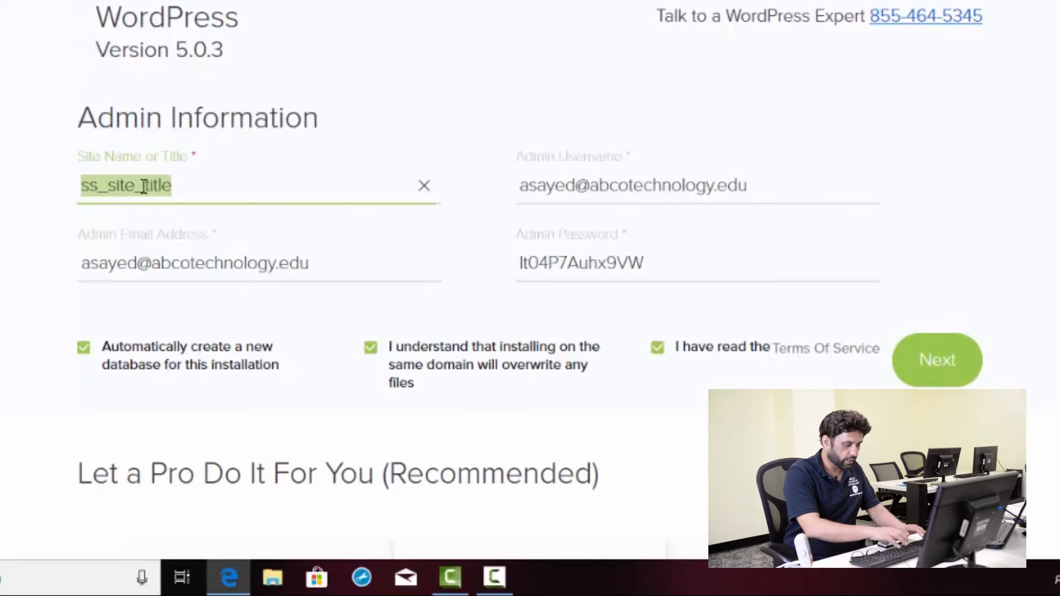
type("ABCO Techn")
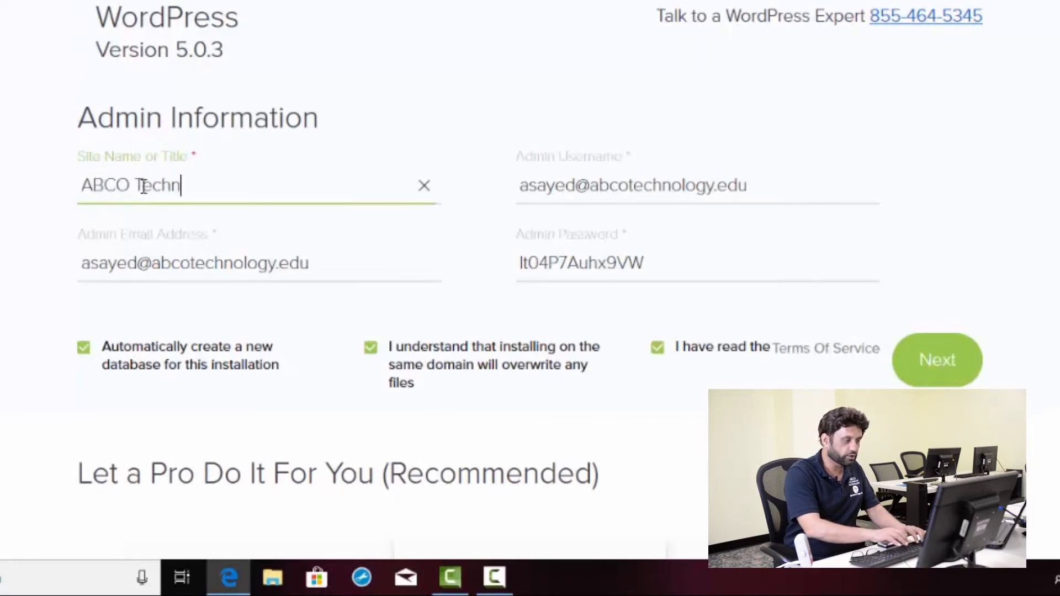
key("BackSpace")
key("BackSpace")
key("BackSpace")
key("BackSpace")
key("BackSpace")
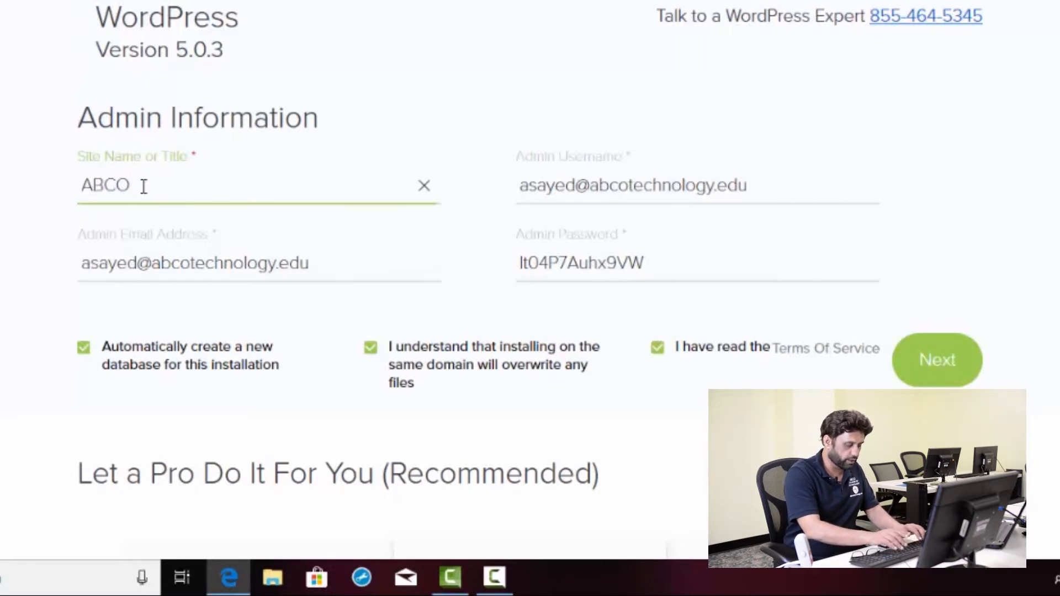
type("Techn")
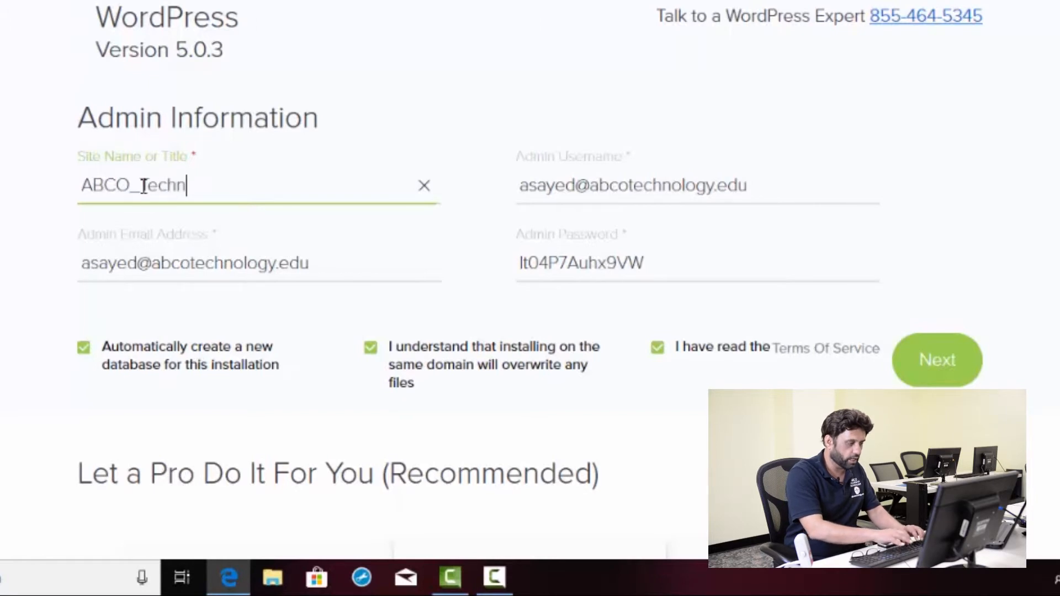
type("ology")
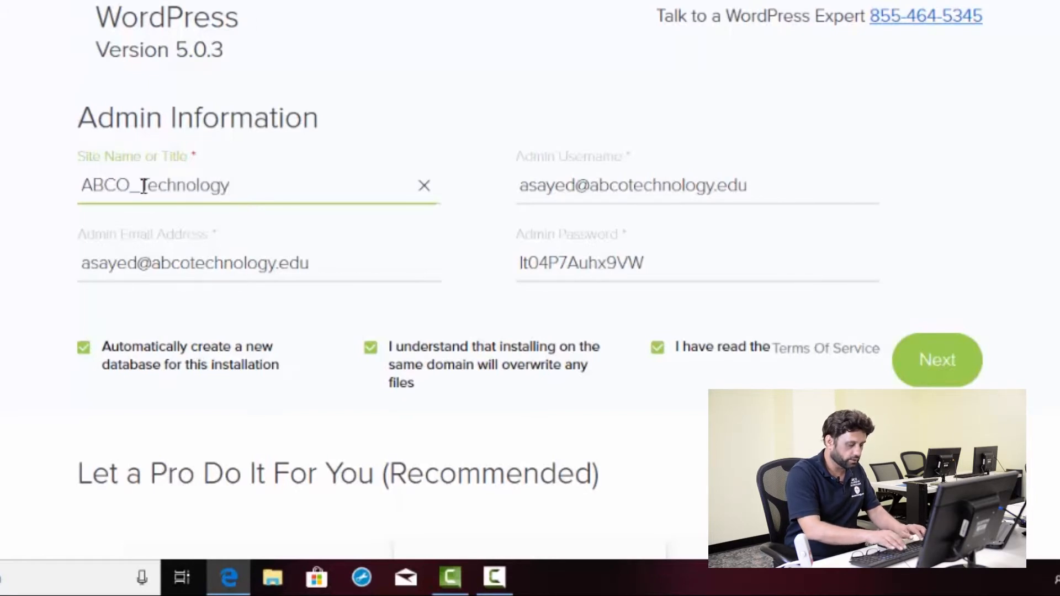
type("_Alumni")
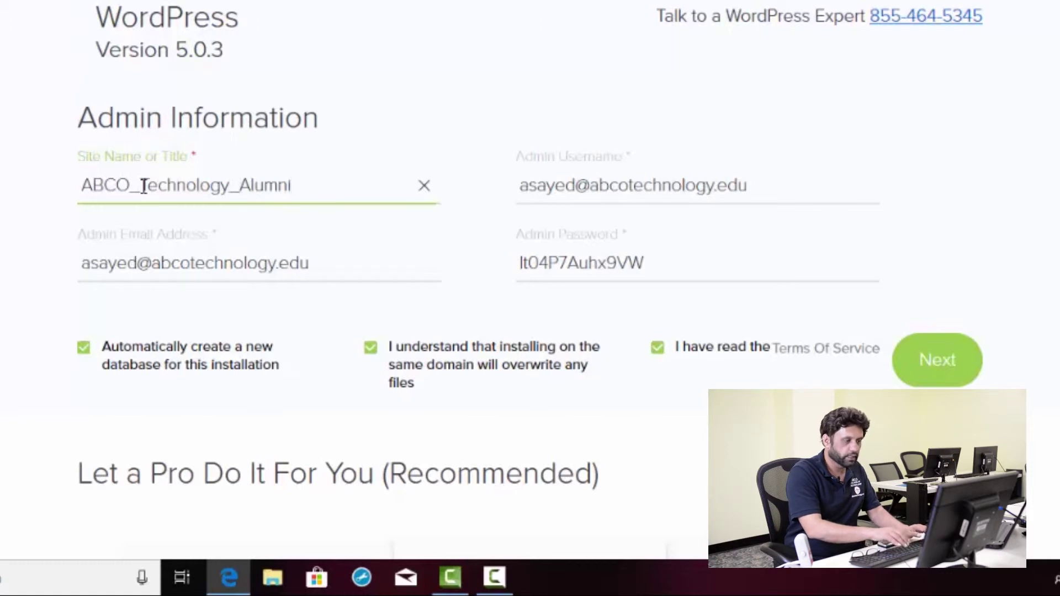
key("Tab")
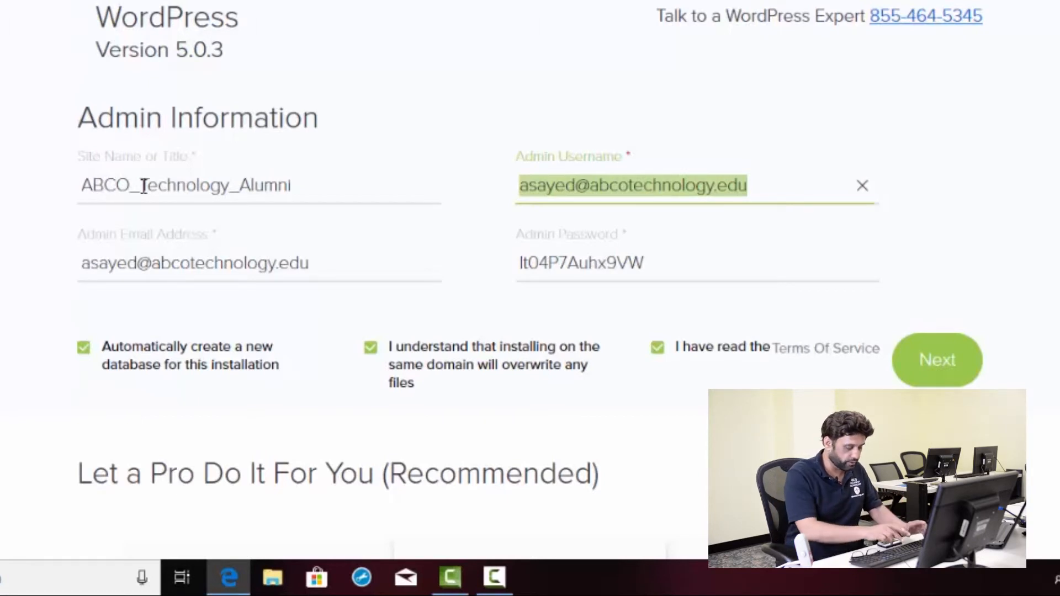
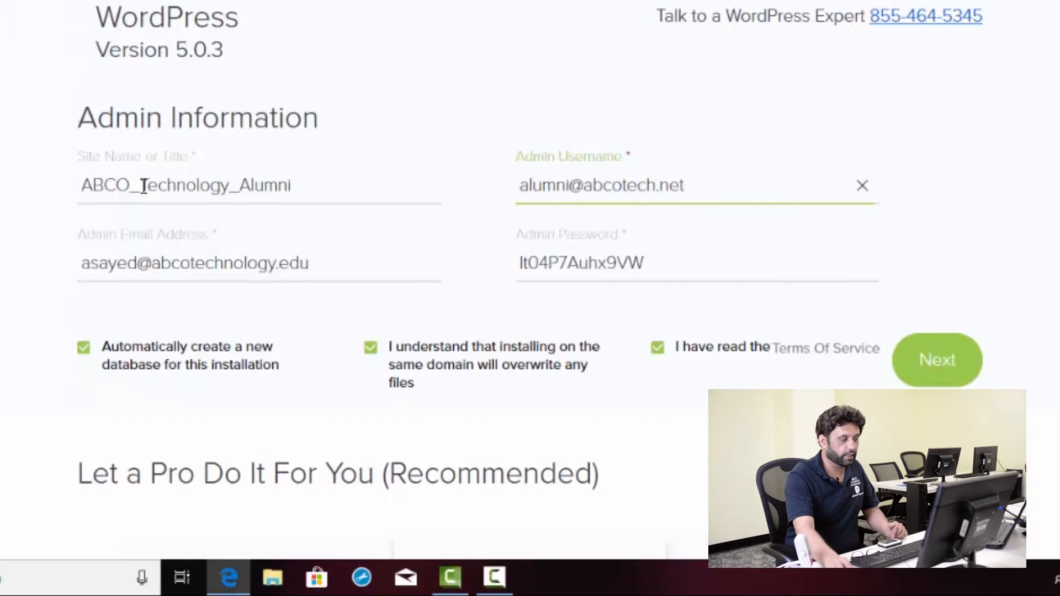
left_click(285, 267)
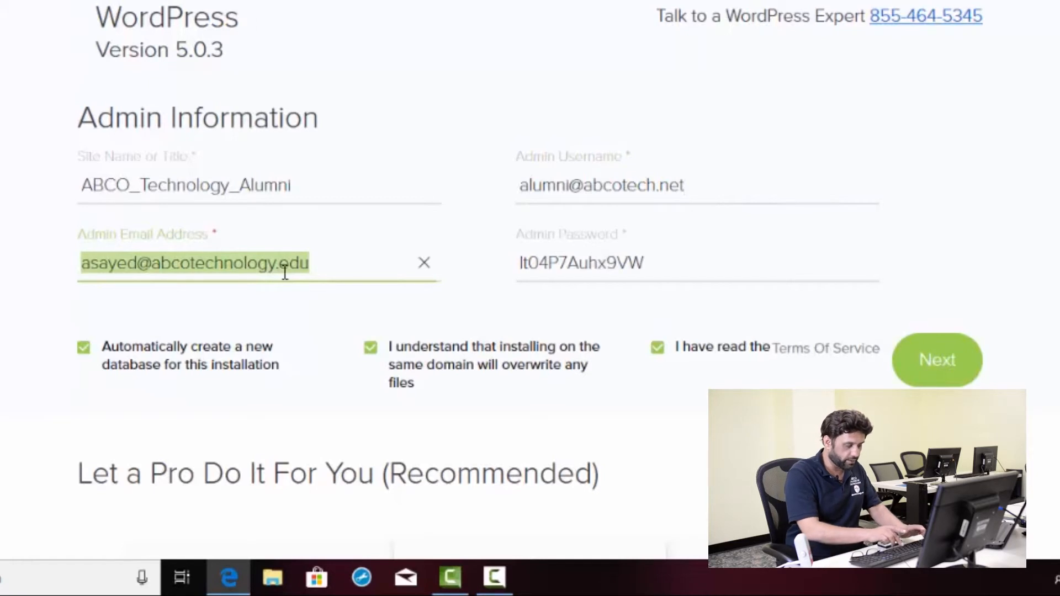
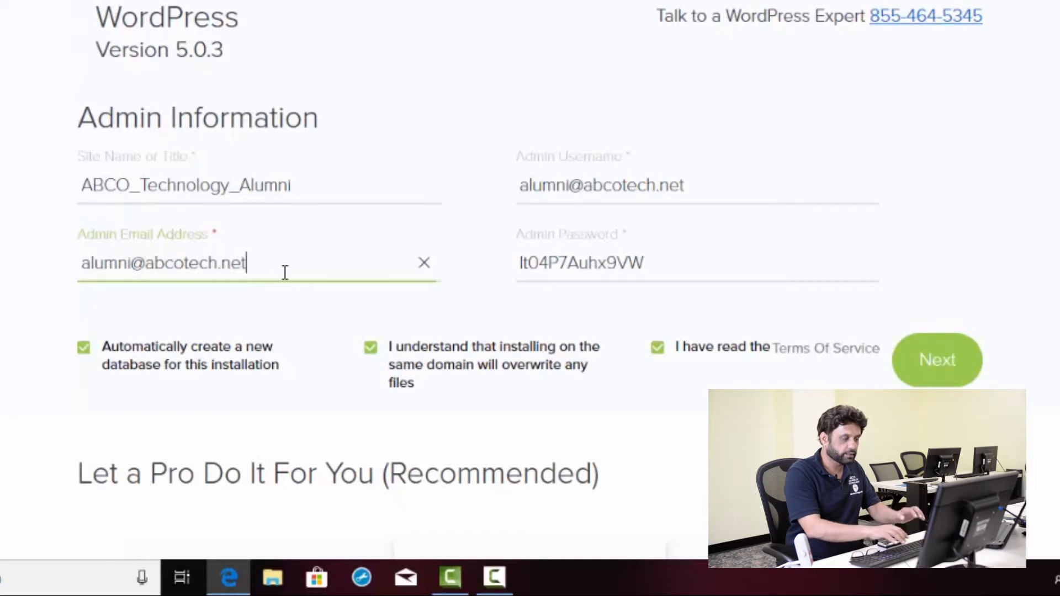
key("Tab")
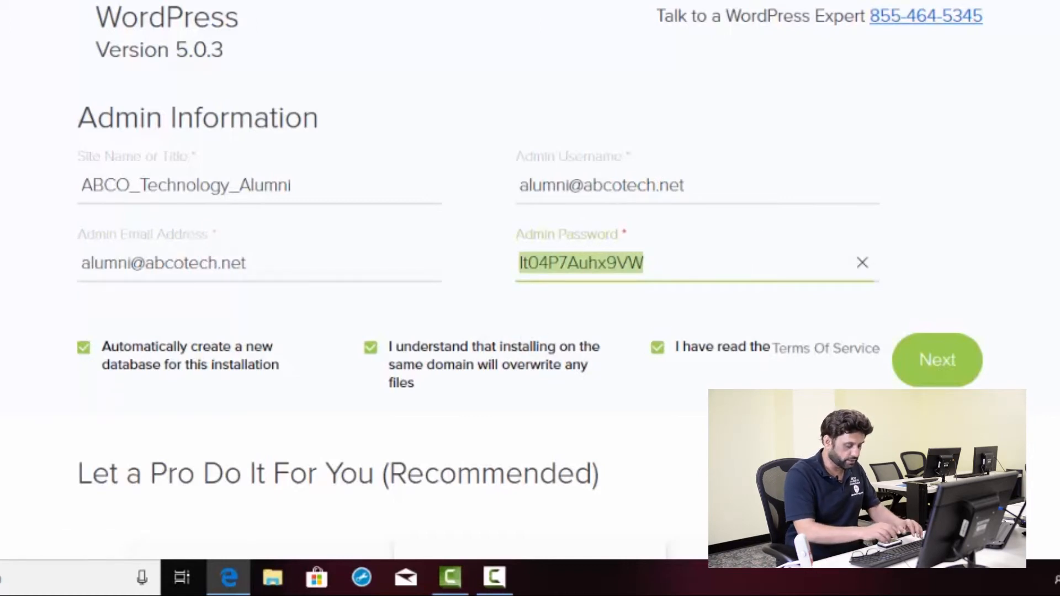
key("BackSpace")
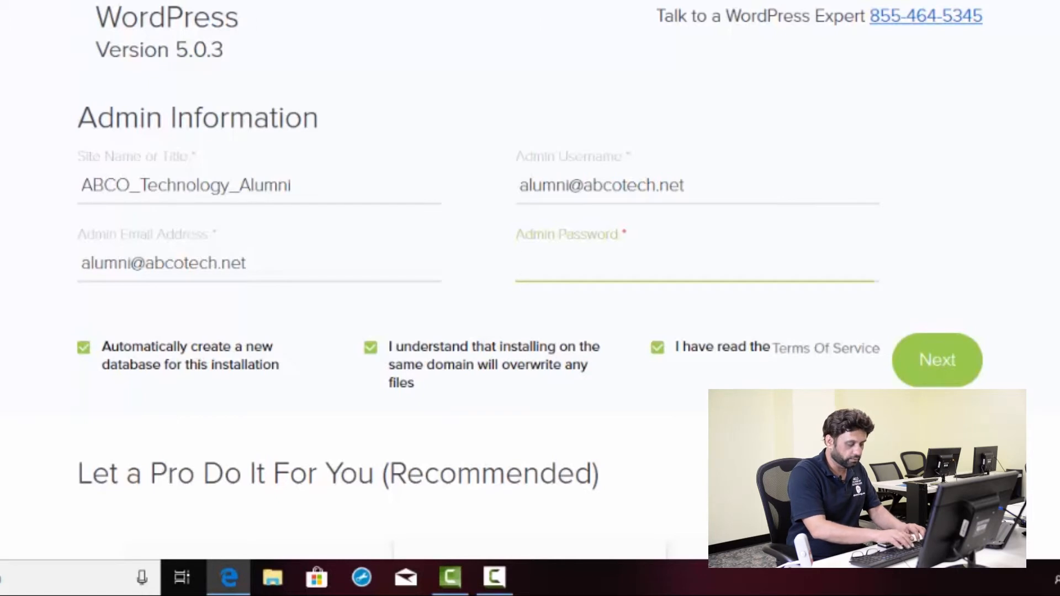
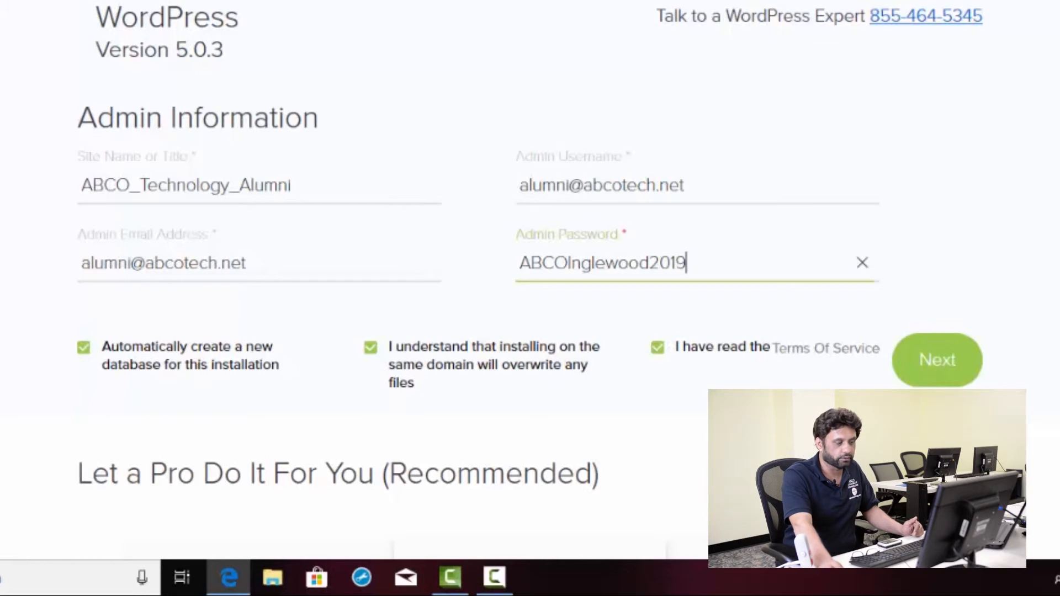
left_click(936, 359)
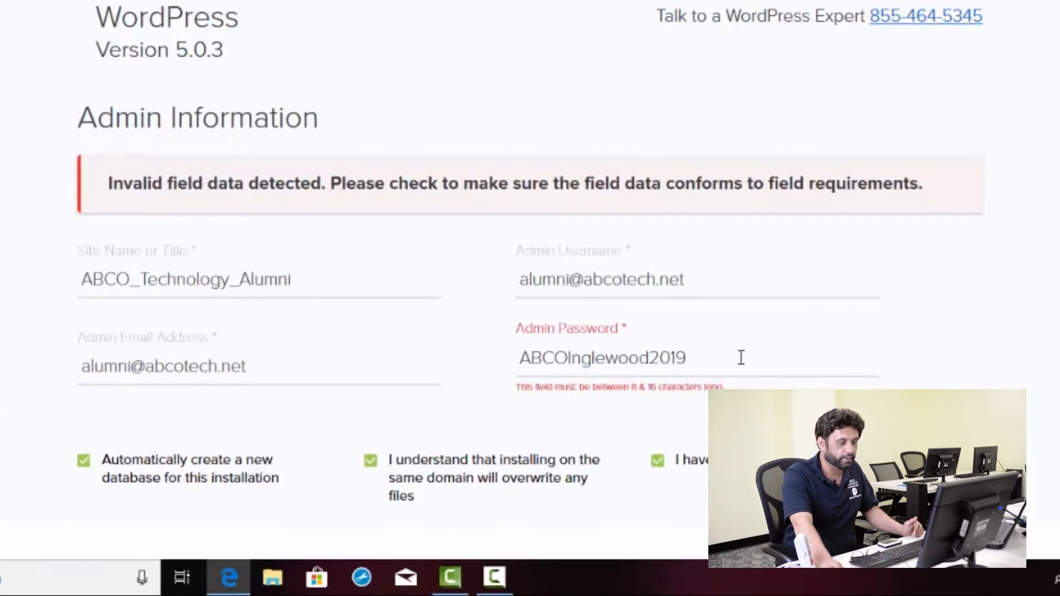
left_click_drag(689, 356, 515, 357)
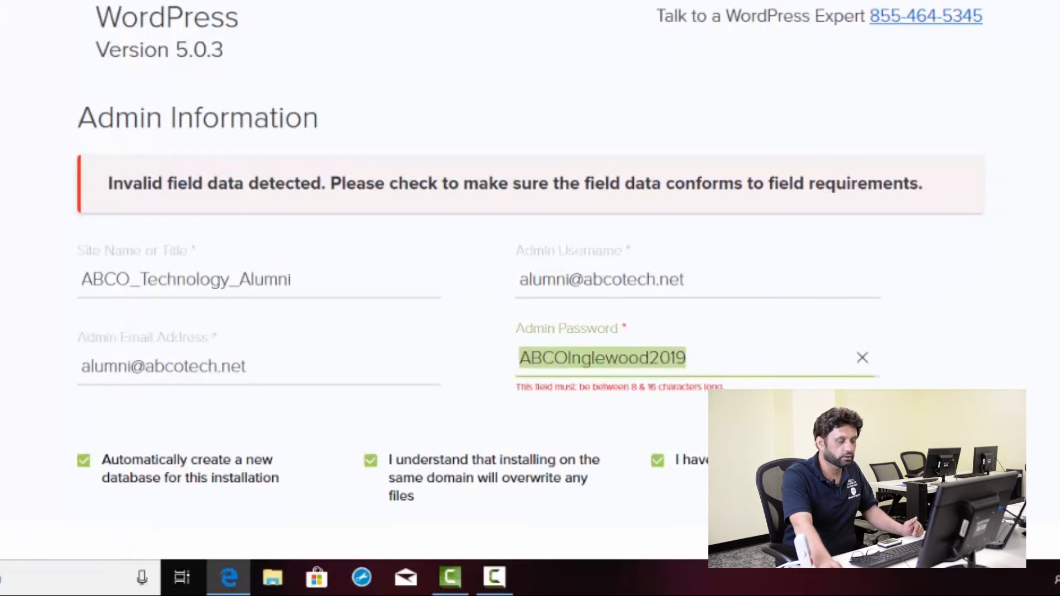
key("BackSpace")
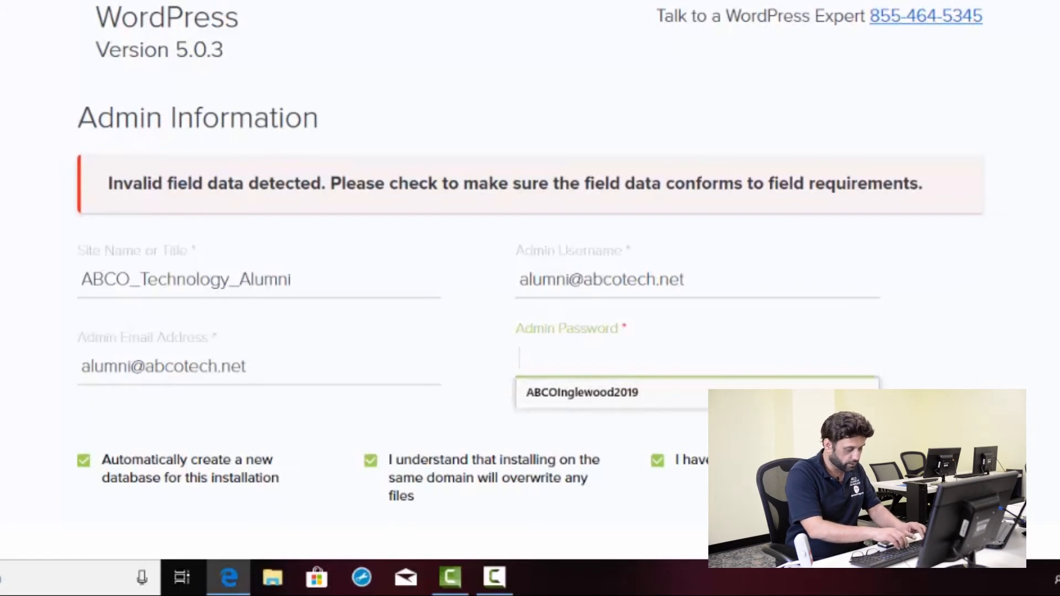
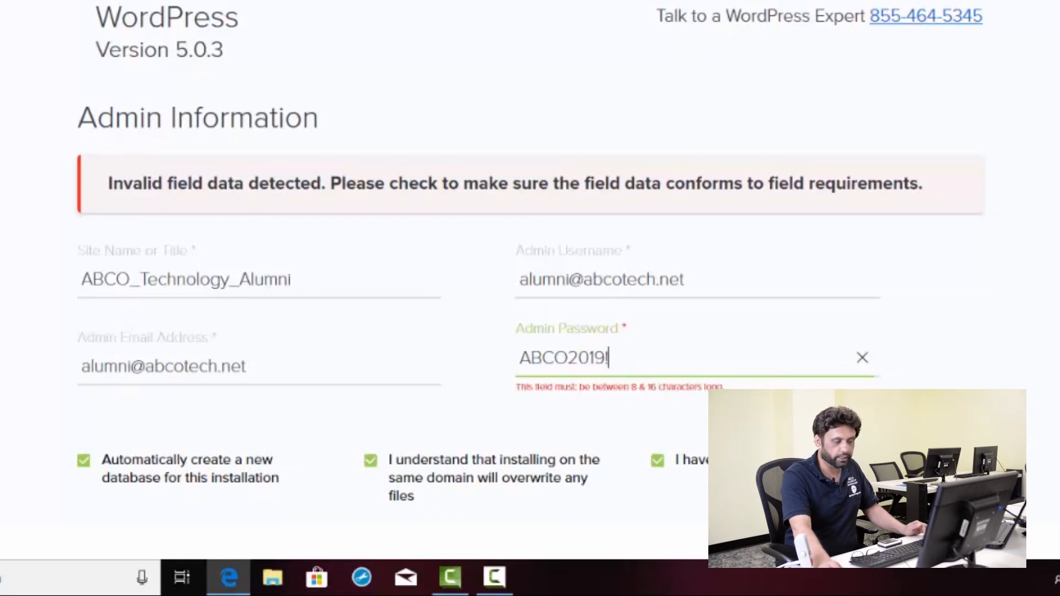
Resubmit the form, let WordPress install, and view the new installation's credentials.
key("Return")
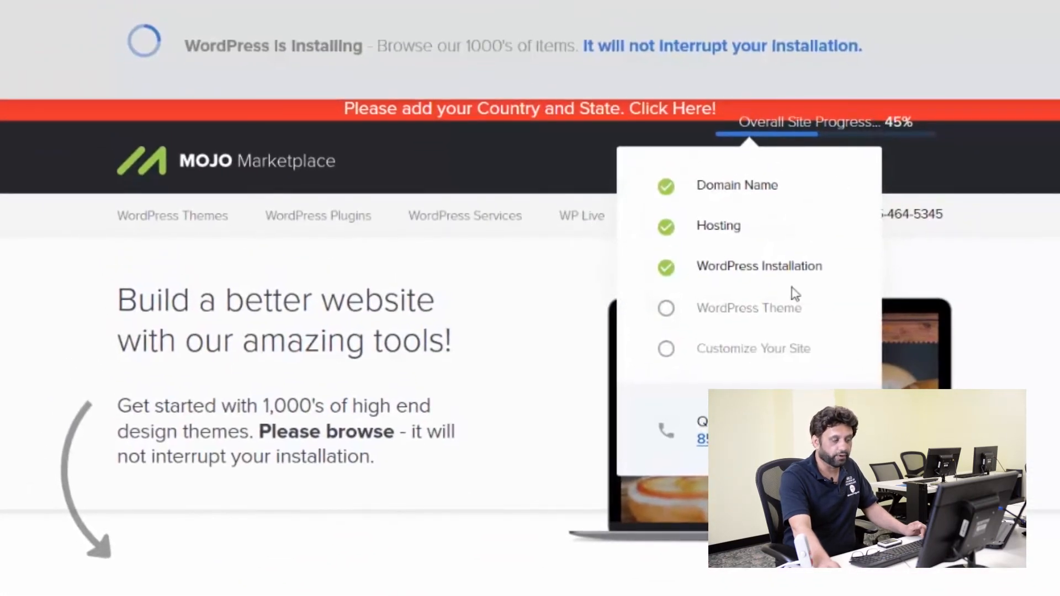
scroll(383, 467, "down", 5)
scroll(384, 468, "down", 5)
scroll(384, 473, "down", 5)
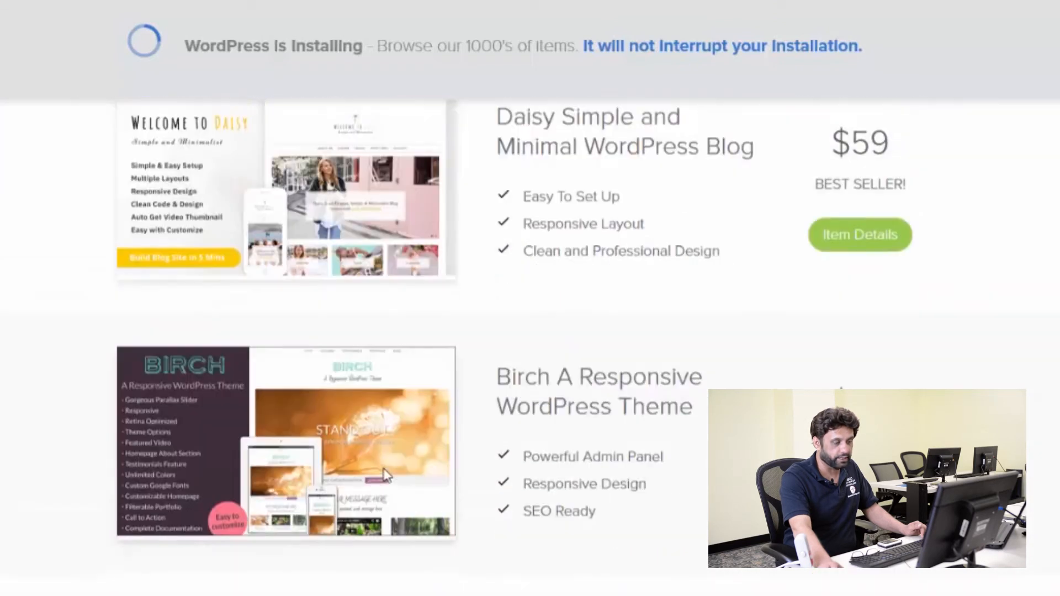
scroll(383, 474, "down", 1)
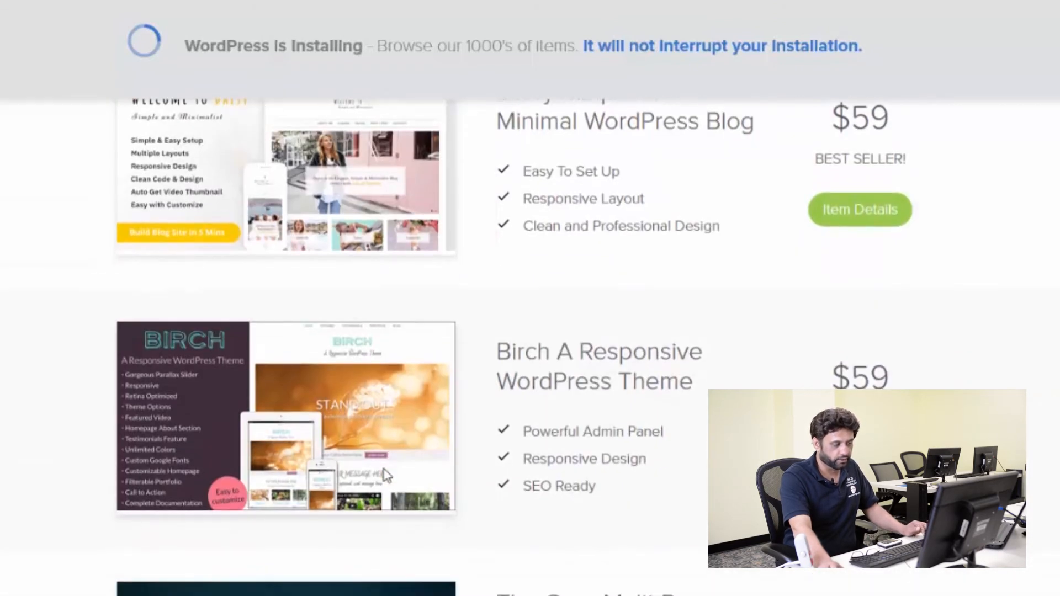
scroll(383, 473, "up", 5)
scroll(384, 473, "up", 5)
scroll(384, 473, "up", 4)
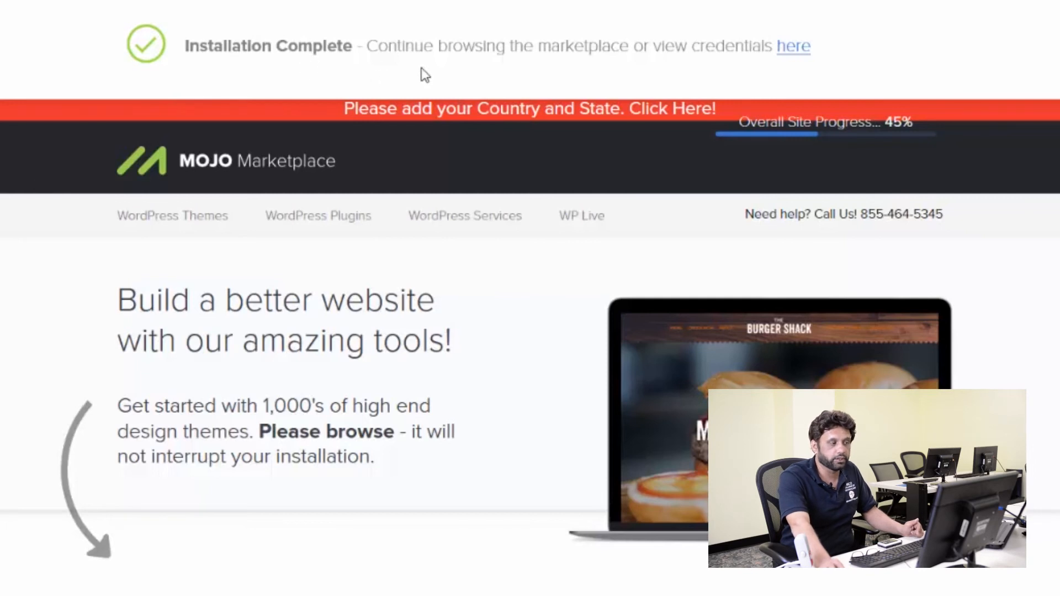
left_click(793, 47)
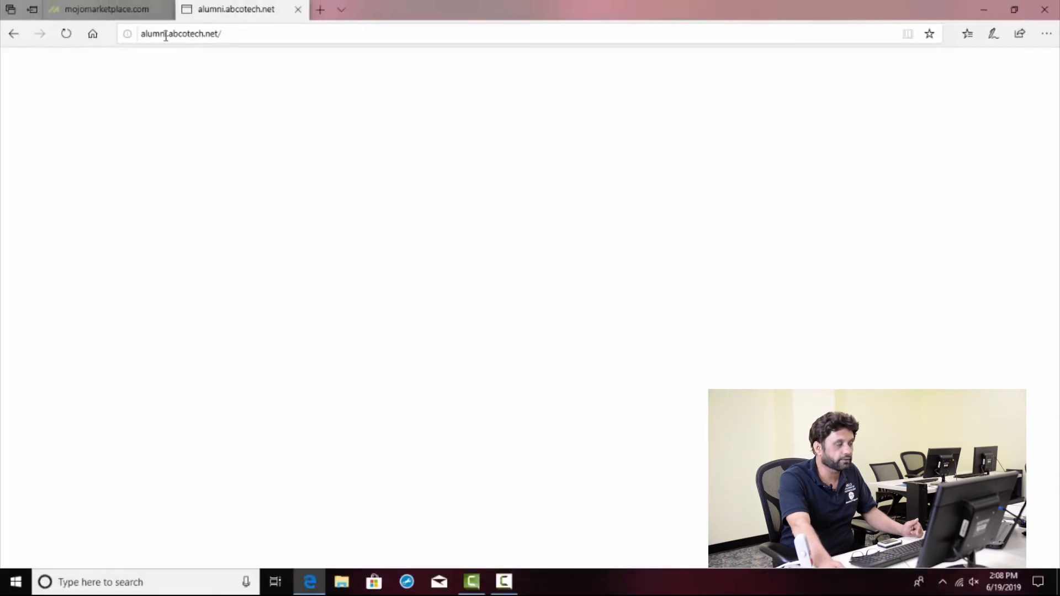
Load alumni.abcotech.net, go to Admin Login and enter the admin username.
left_click(68, 36)
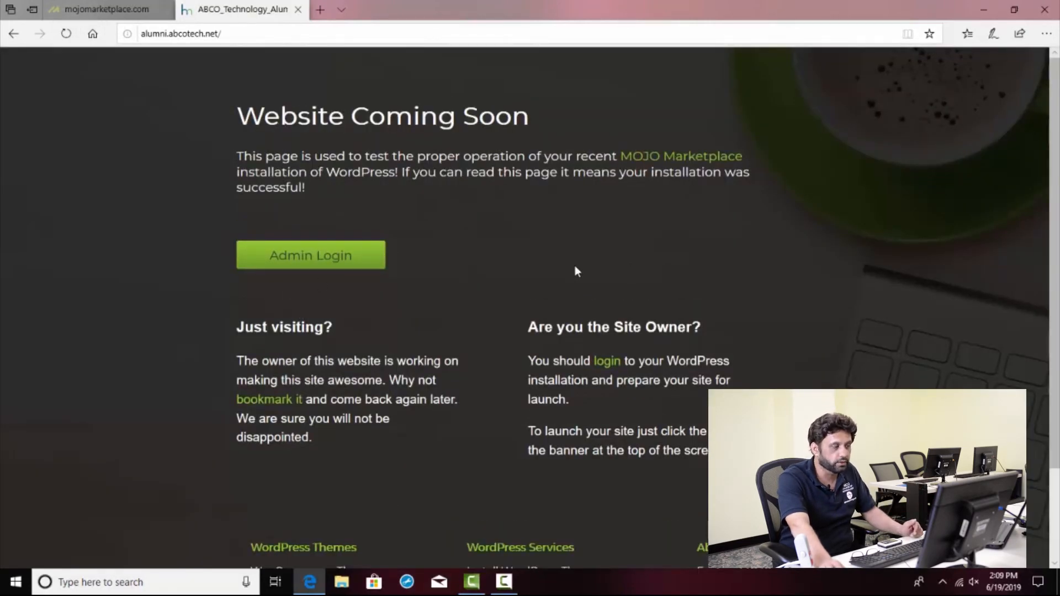
left_click(282, 263)
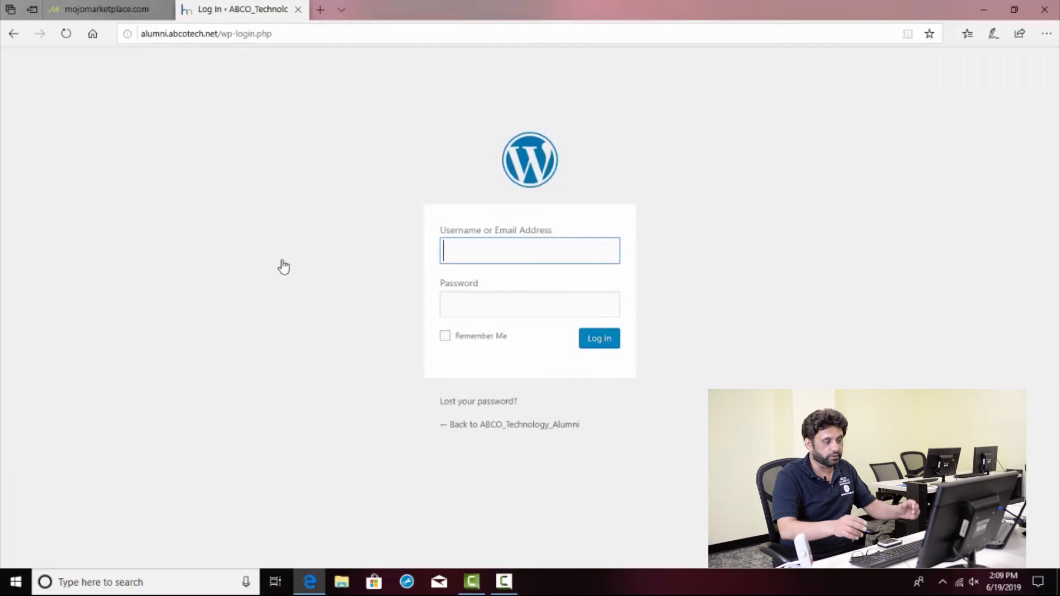
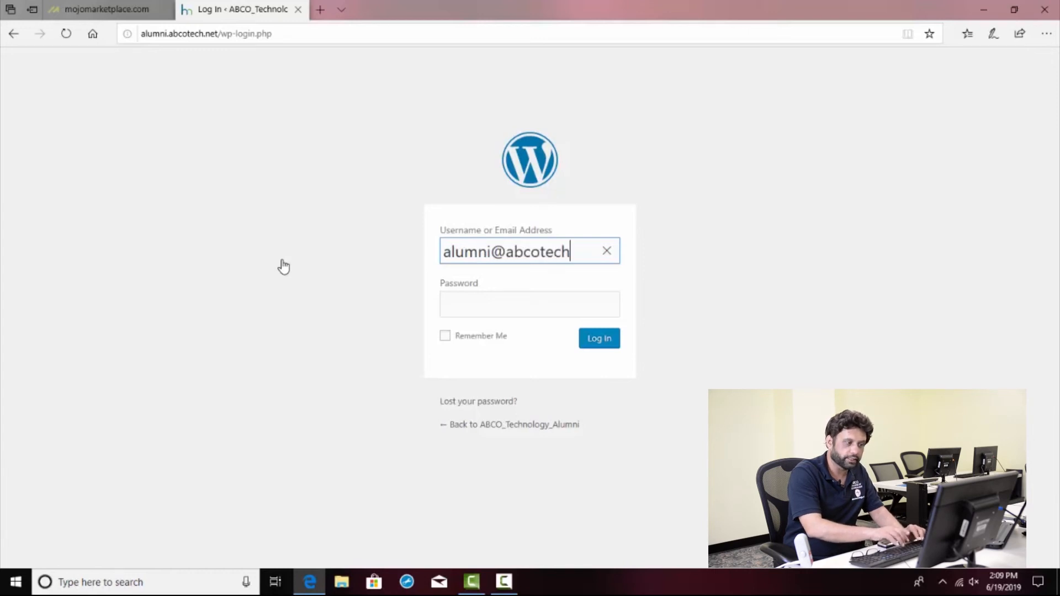
key("Tab")
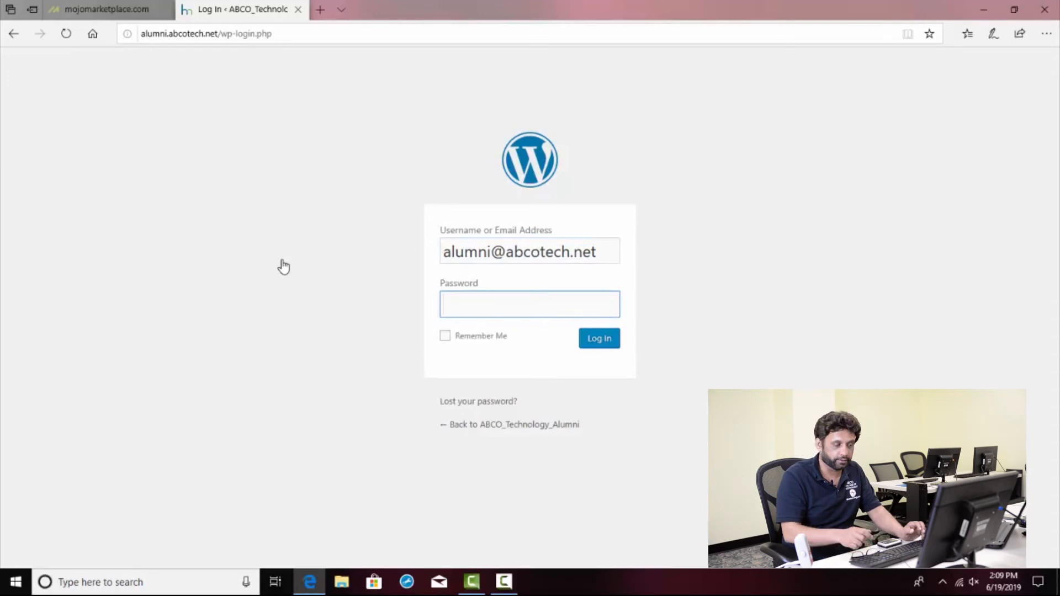
type("**")
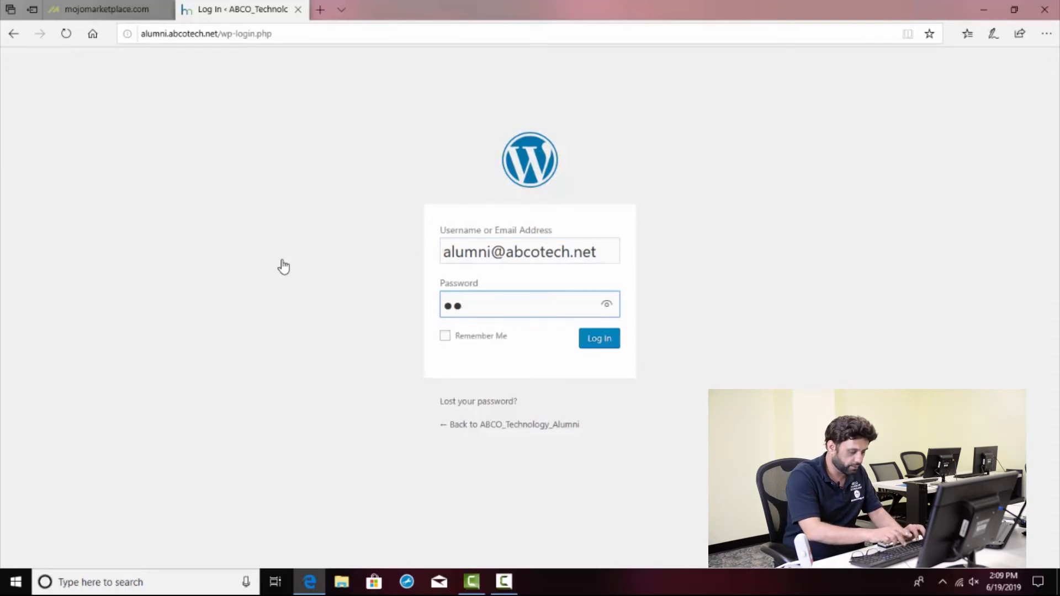
type("******")
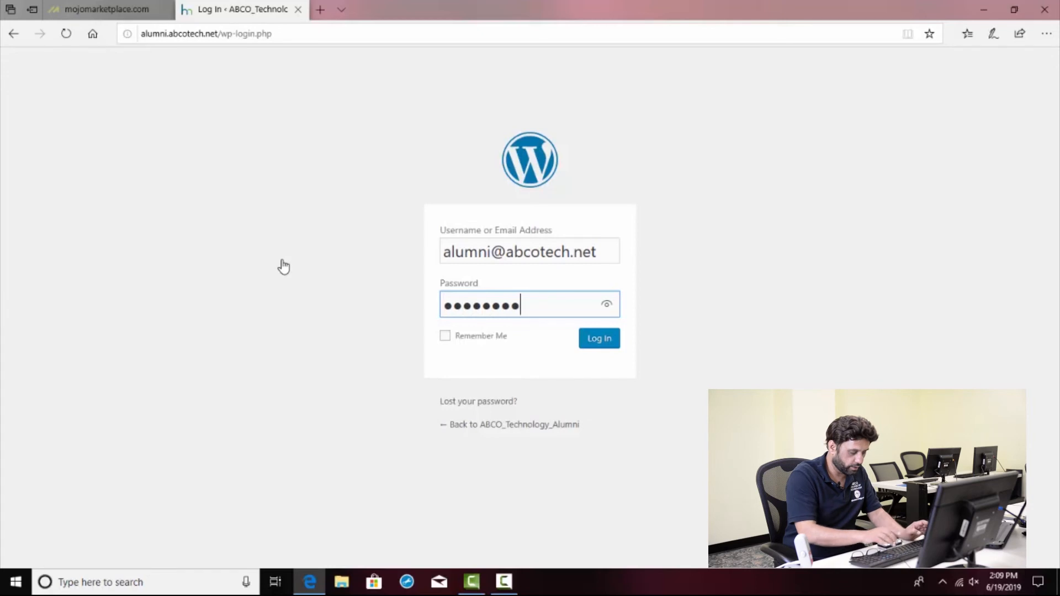
type("*")
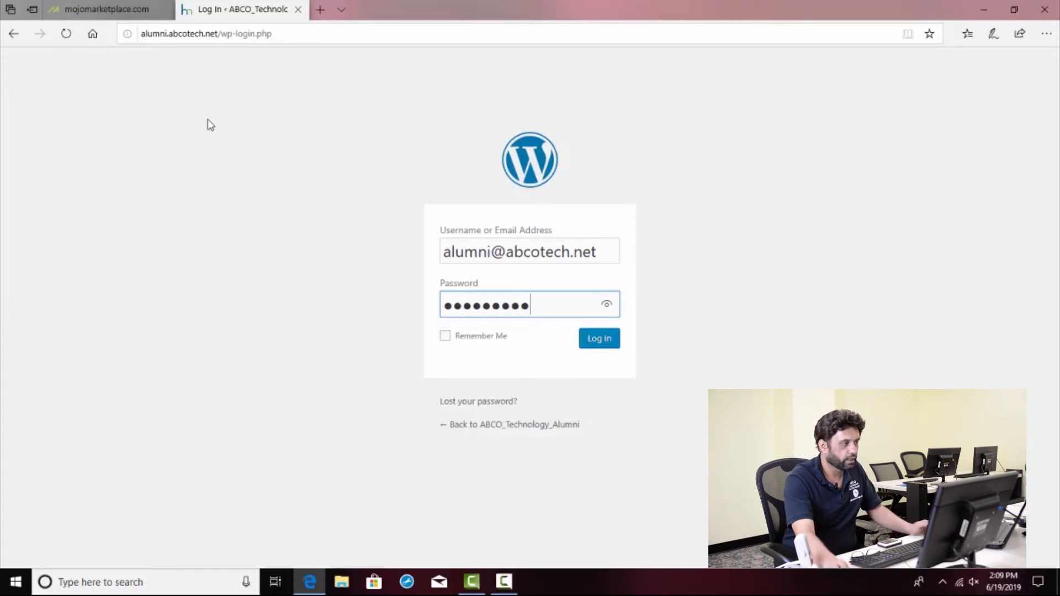
Check the MOJO credentials, fill in the password and sign in to WordPress admin.
left_click(106, 9)
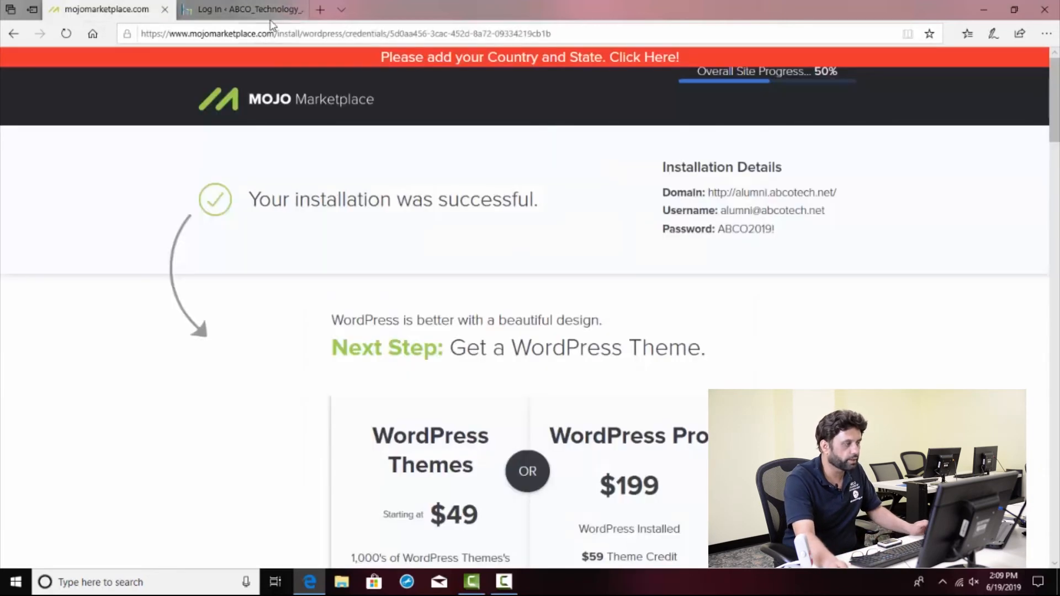
left_click(248, 9)
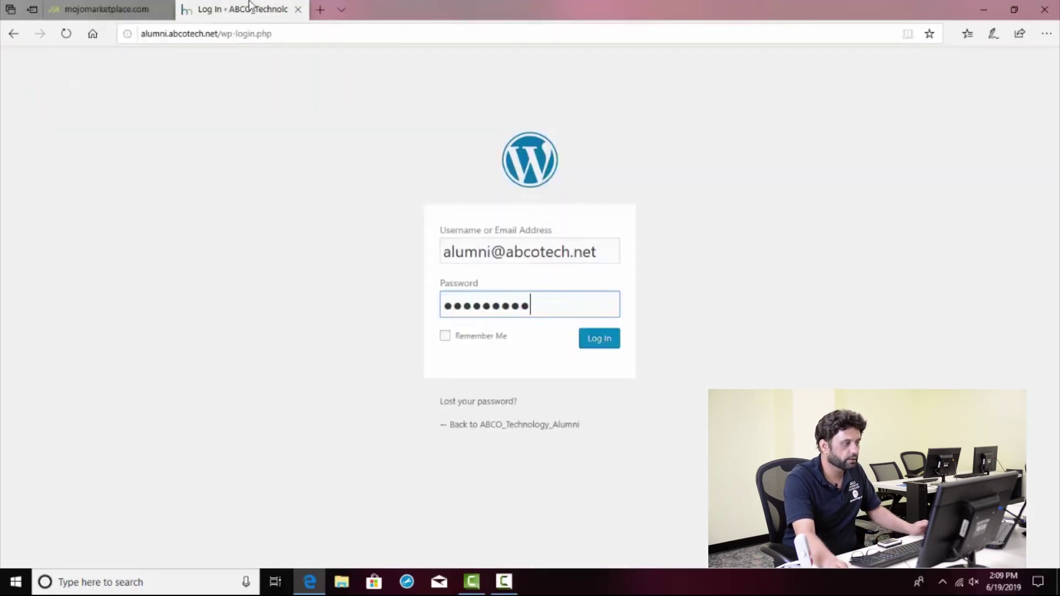
left_click(611, 343)
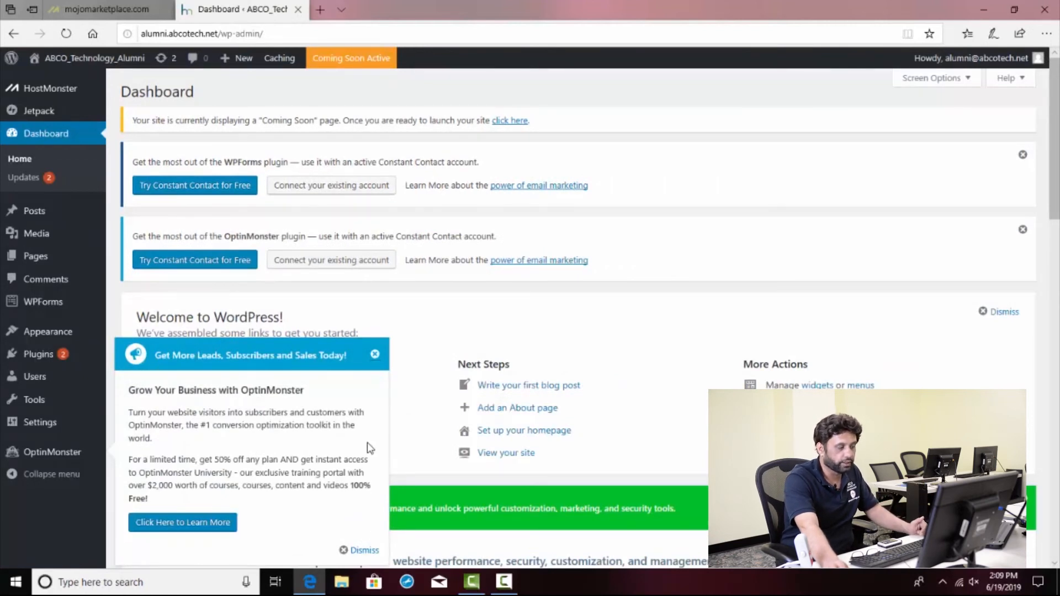
Dismiss the OptinMonster popup and activate the Twenty Seventeen theme under Appearance > Themes.
left_click(363, 551)
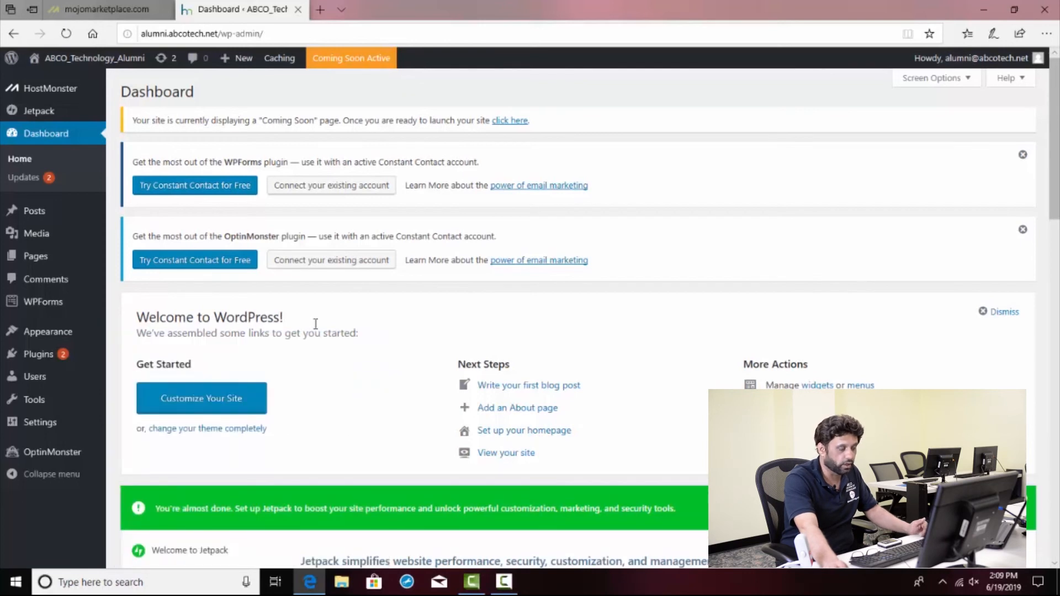
left_click(29, 258)
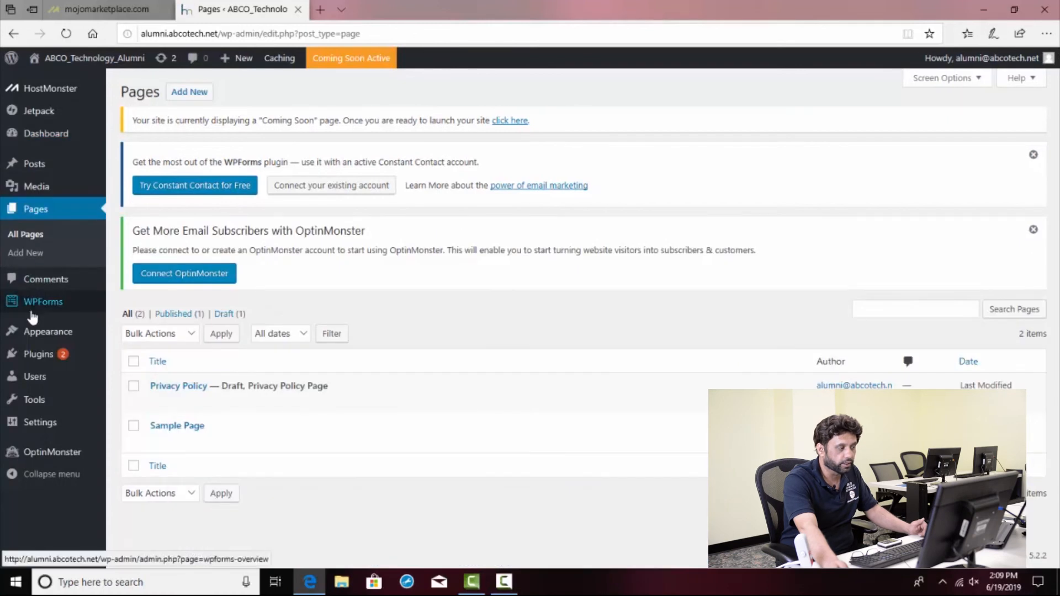
left_click(115, 333)
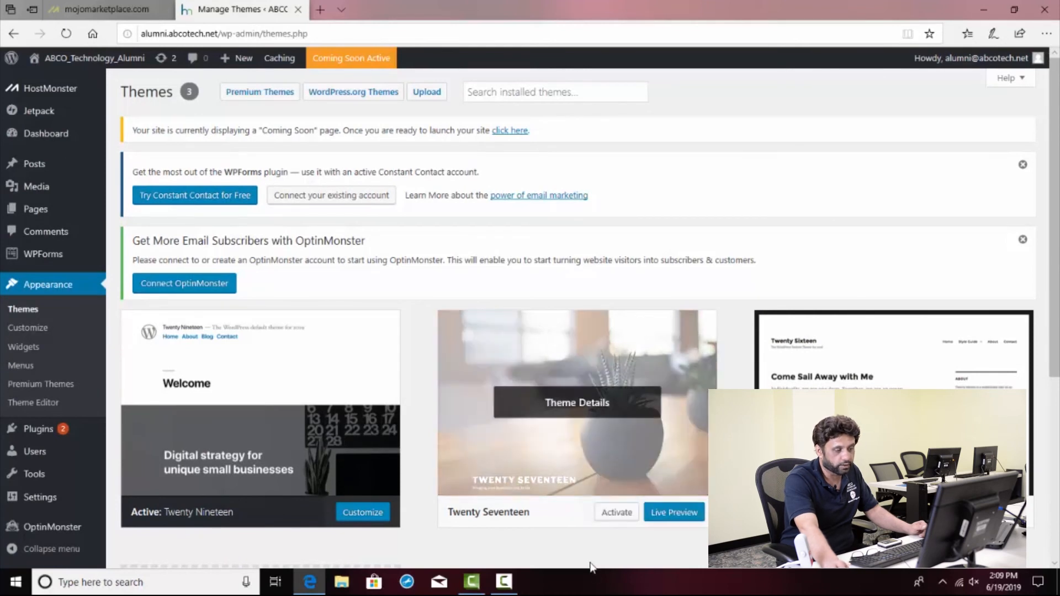
mouse_move(576, 406)
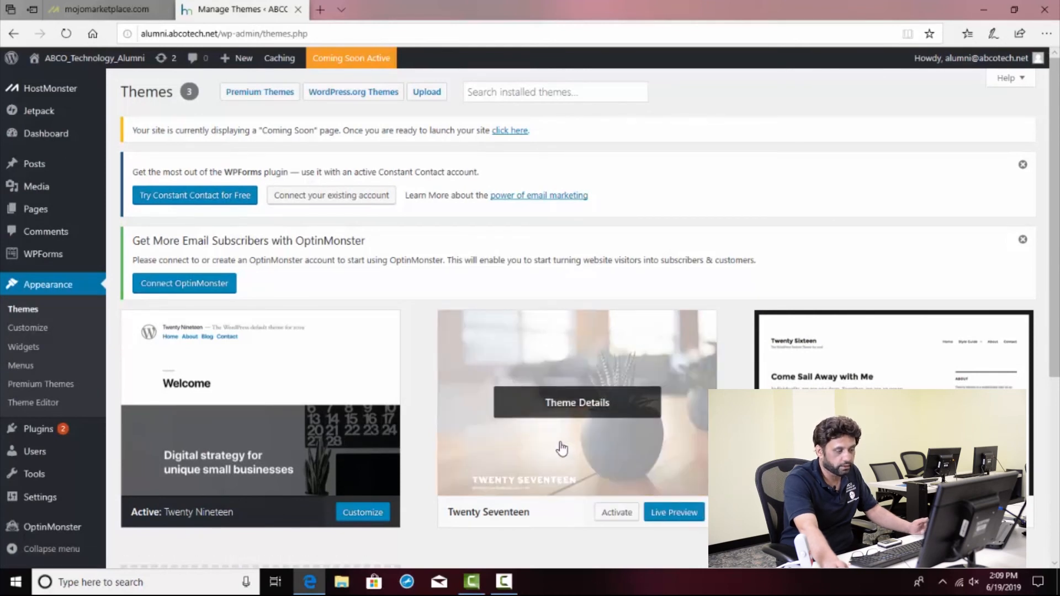
scroll(530, 332, "down", 1)
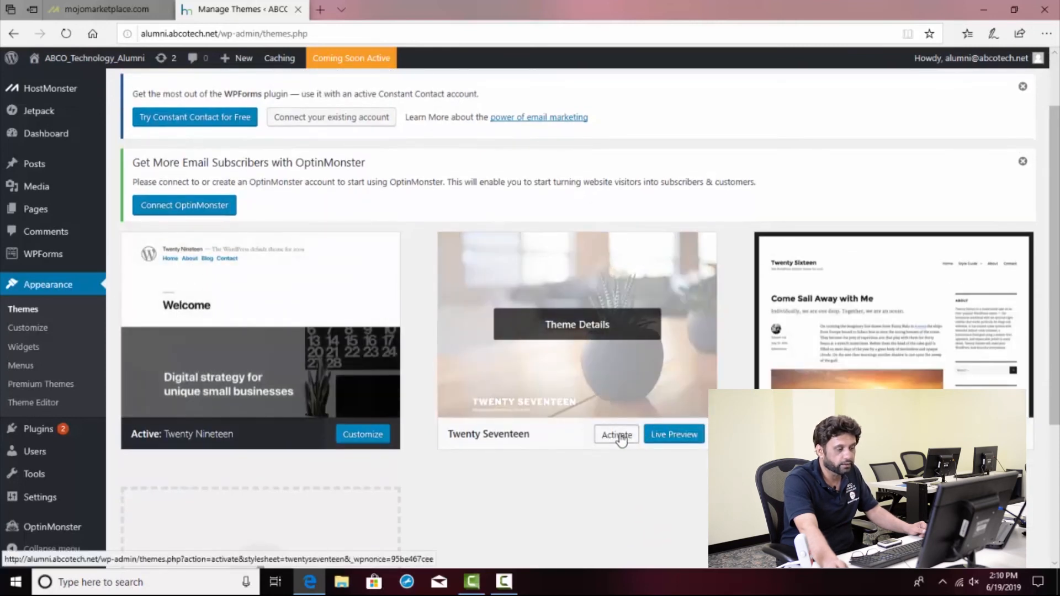
left_click(617, 434)
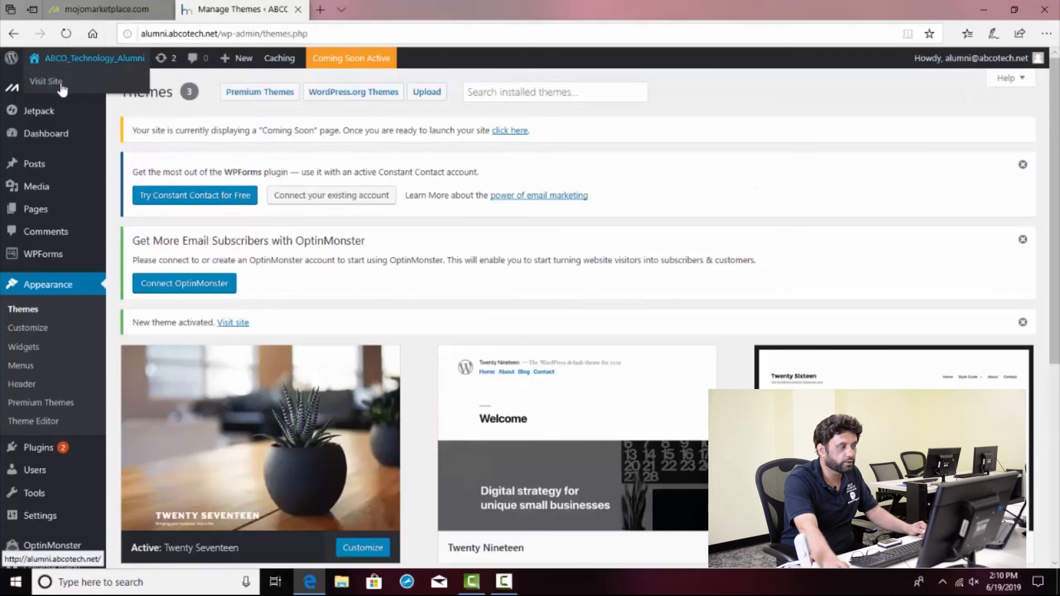
Visit the live site in a new tab and return to the Themes admin page.
left_click(47, 81)
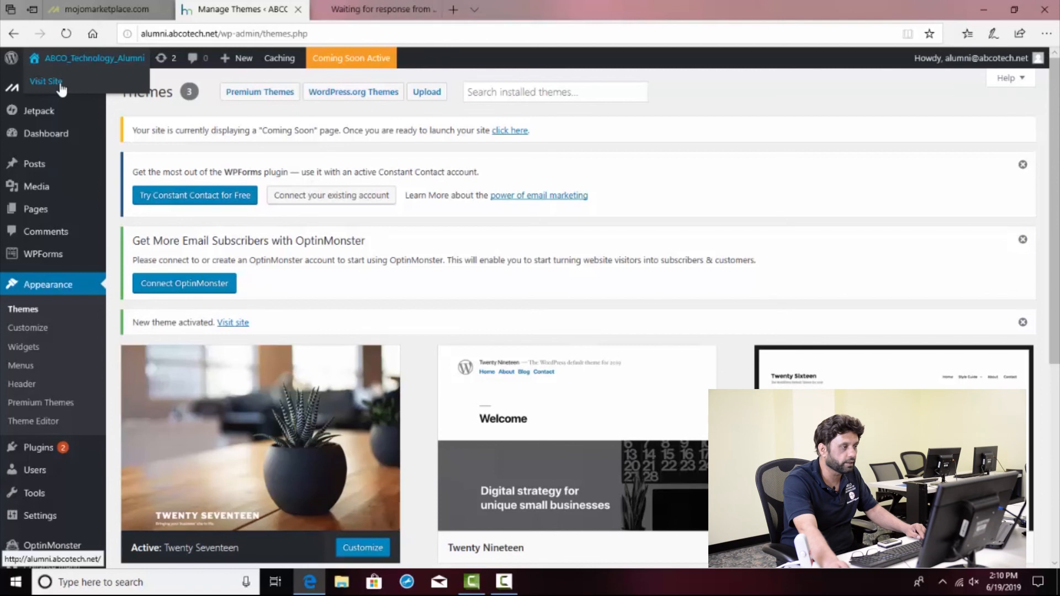
left_click(377, 9)
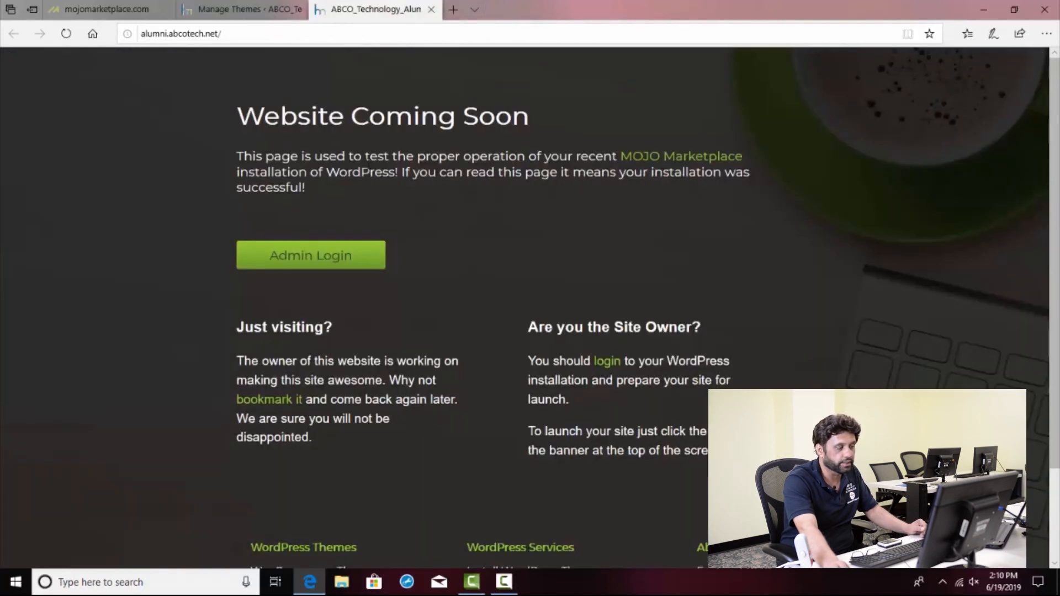
scroll(372, 171, "down", 3)
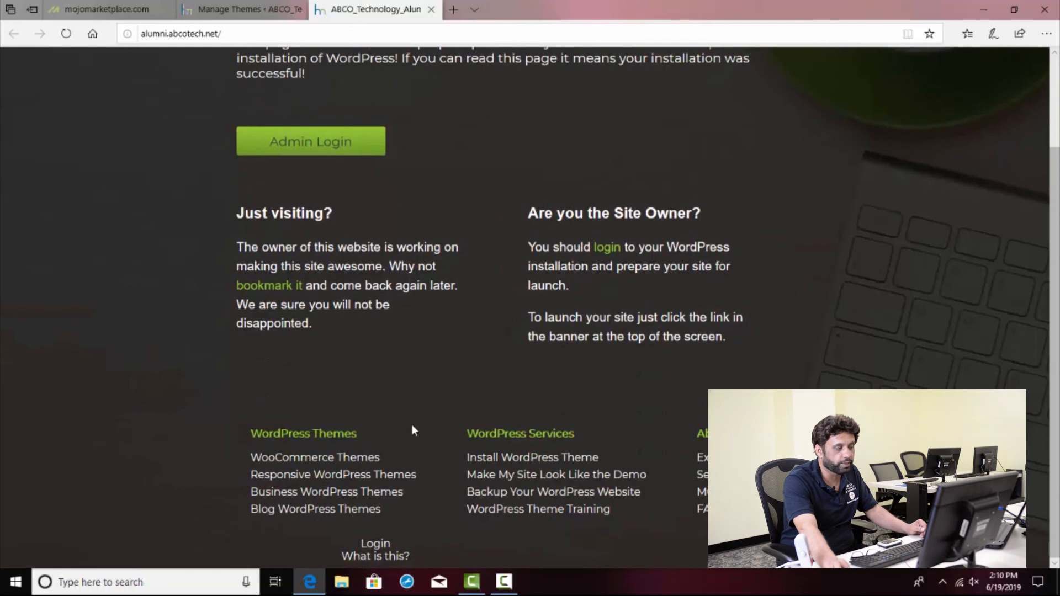
scroll(411, 425, "up", 3)
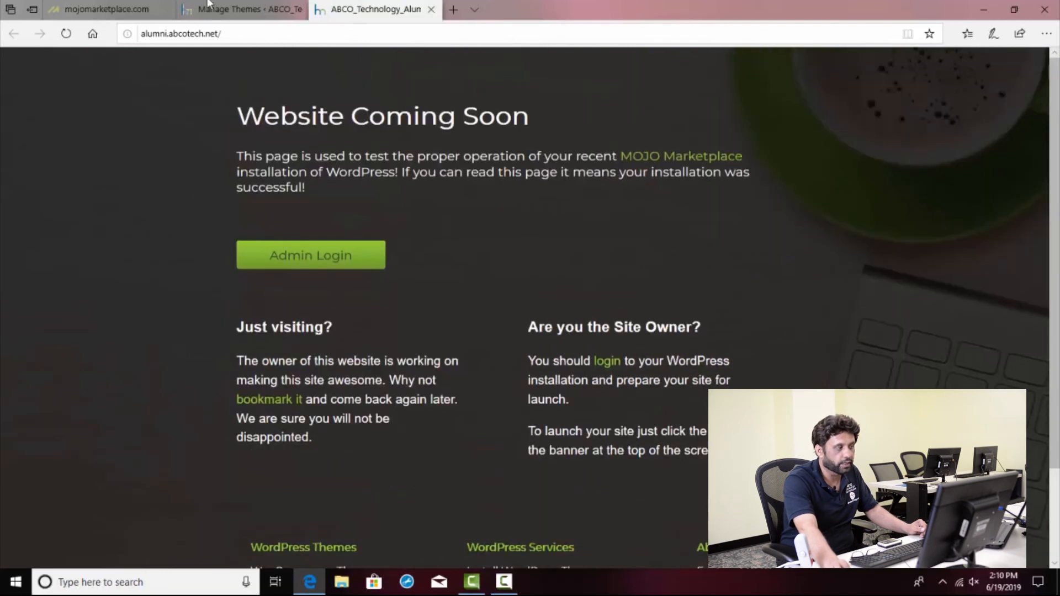
left_click(240, 9)
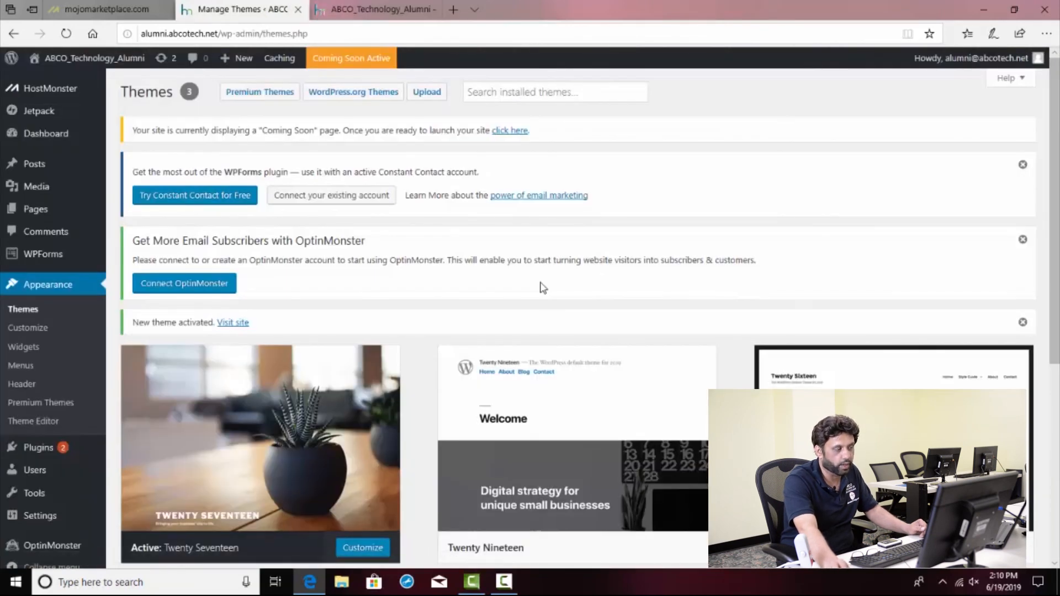